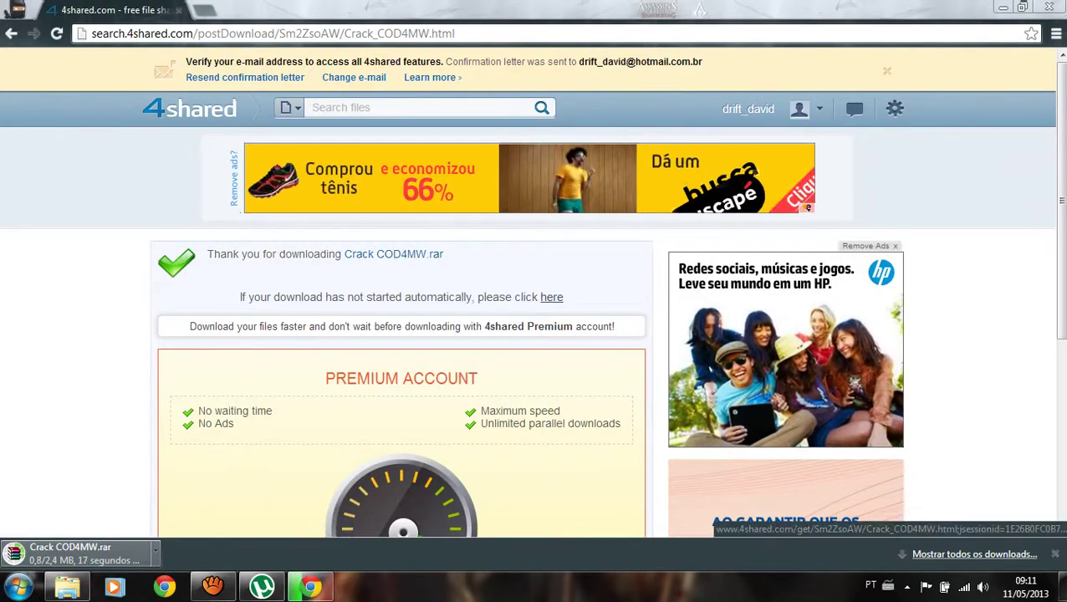
Open Chrome's downloads list in a new tab while Crack COD4MW.rar downloads.
{"action": "key", "text": "ctrl+j"}
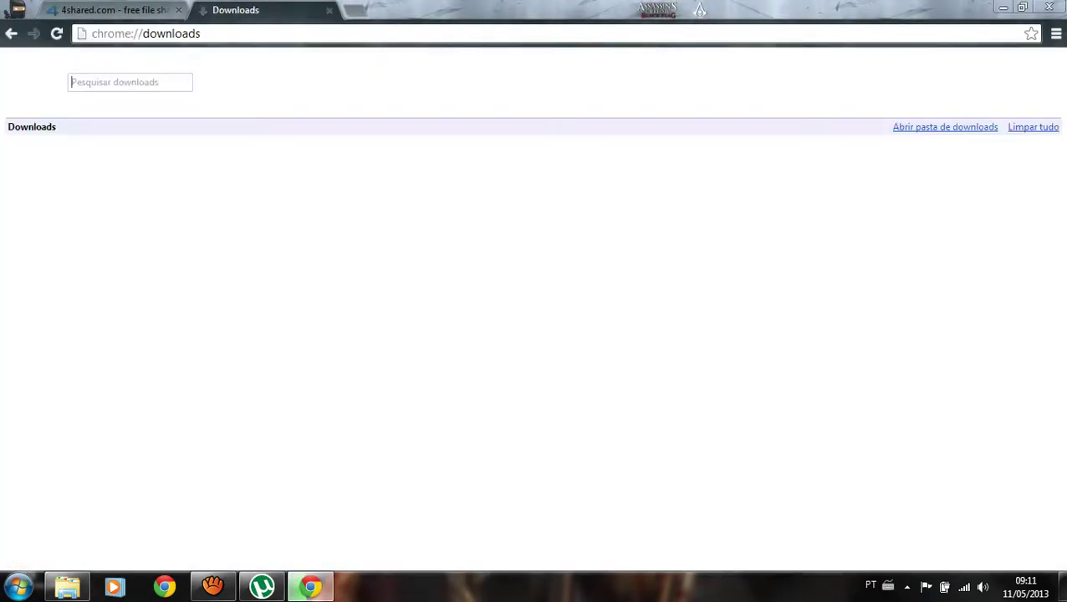
Close the 4shared tab and switch to the CoD IV MW ARCHIVE folder window.
{"action": "left_click", "coordinate": [178, 10]}
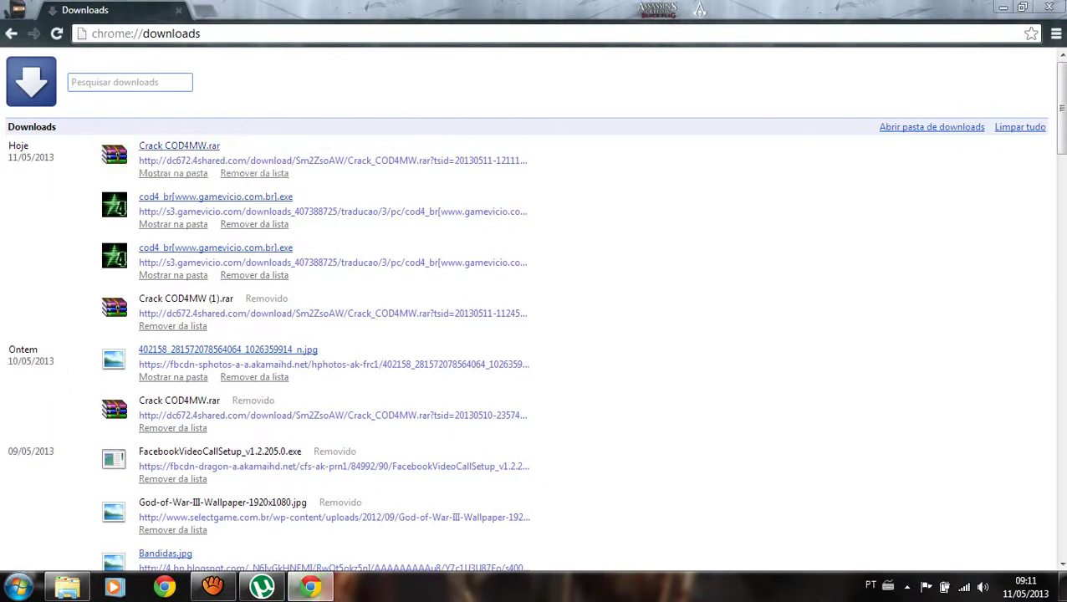
{"action": "key", "text": "alt+Tab"}
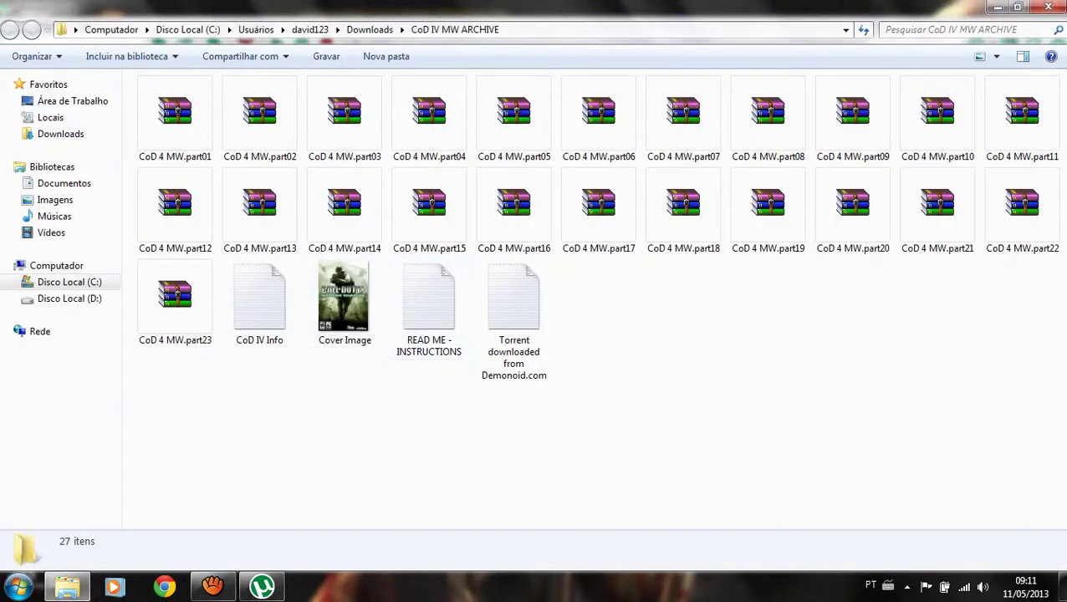
Create a new folder named Crack inside CoD IV MW ARCHIVE and open it.
{"action": "right_click", "coordinate": [586, 329]}
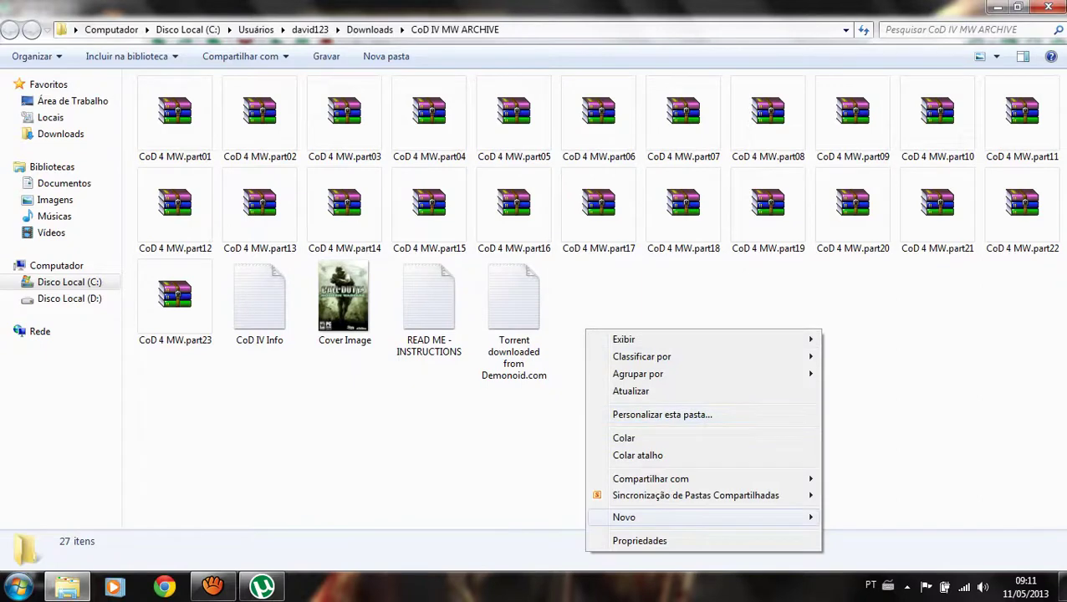
{"action": "mouse_move", "coordinate": [711, 517]}
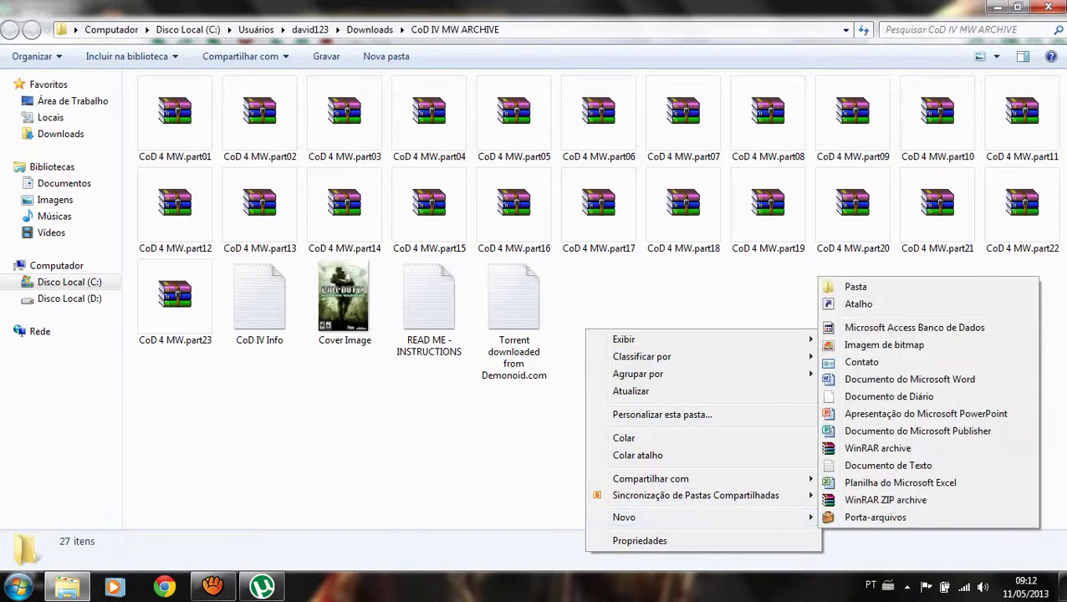
{"action": "left_click", "coordinate": [846, 281]}
{"action": "type", "text": "C"}
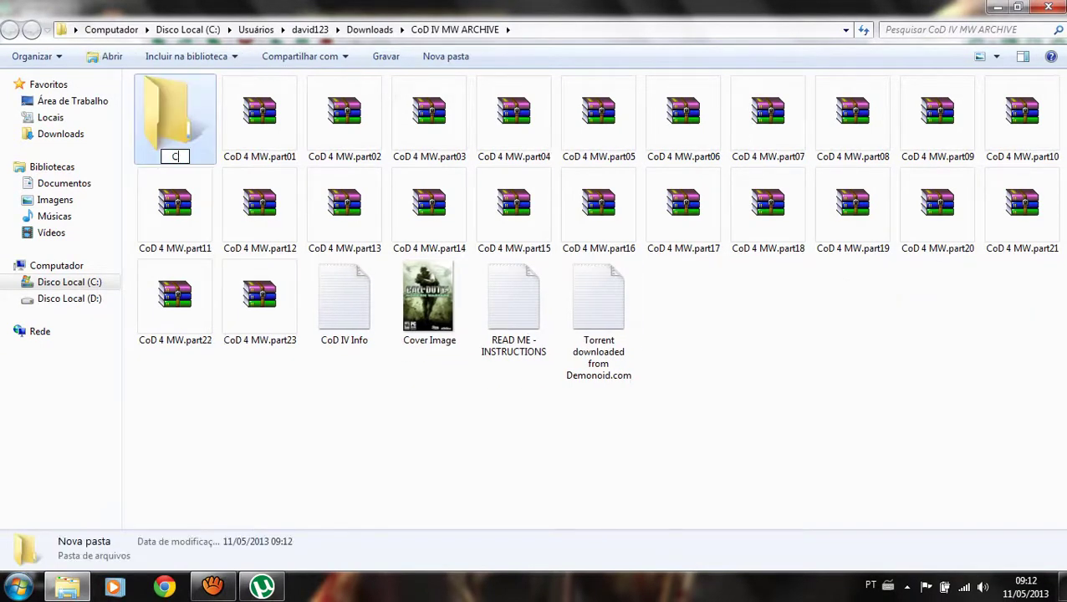
{"action": "type", "text": "rack"}
{"action": "key", "text": "Return"}
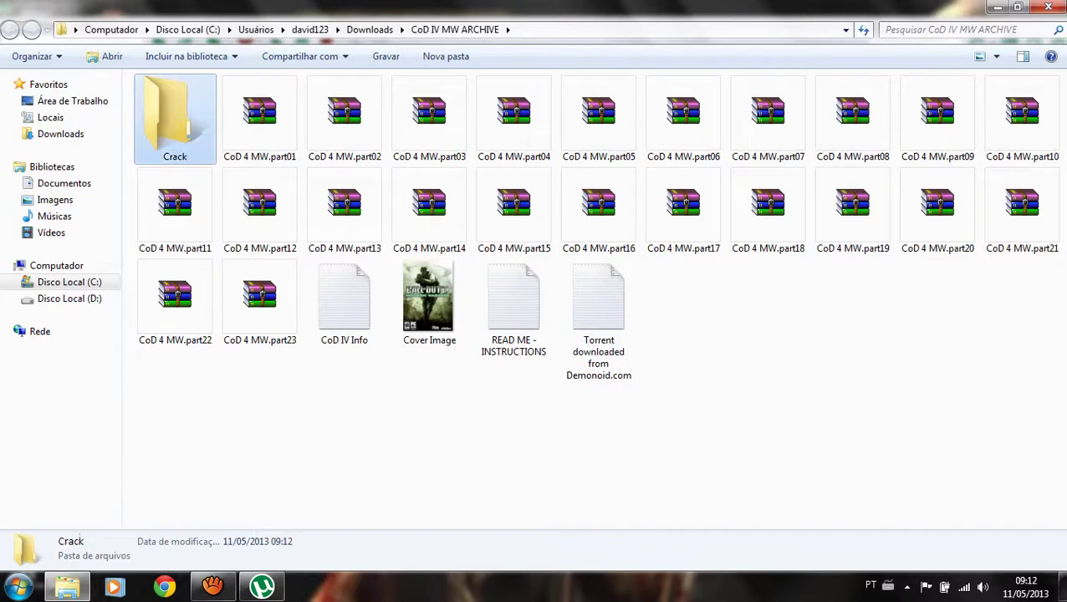
{"action": "left_click", "coordinate": [104, 56]}
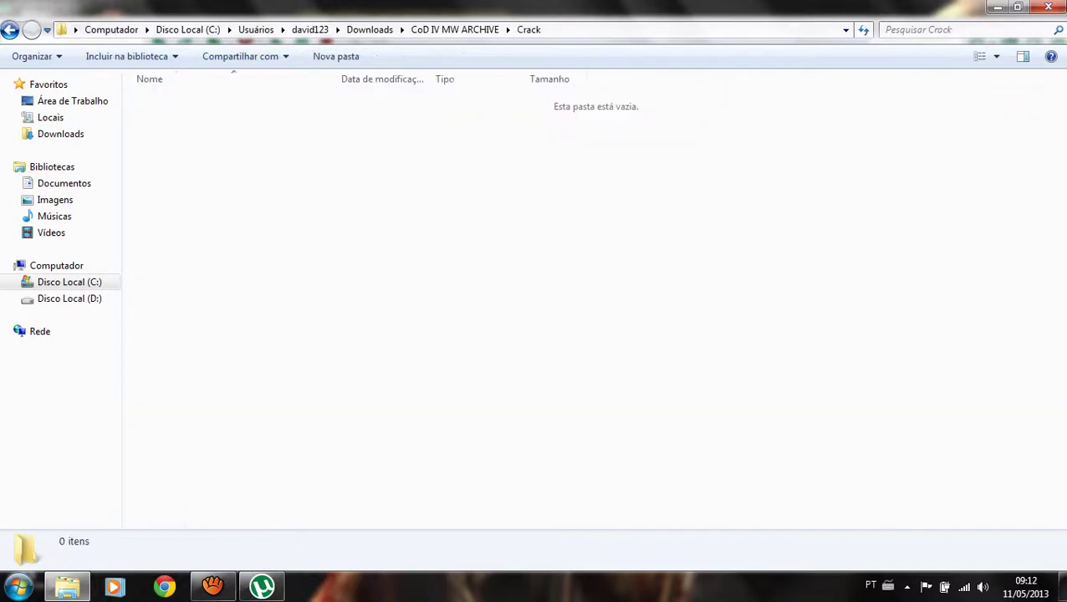
{"action": "left_click", "coordinate": [18, 585]}
Extract the Crack COD4MW archive in Downloads and select its iw3mp, iw3sp and Serial files.
{"action": "left_click", "coordinate": [230, 245]}
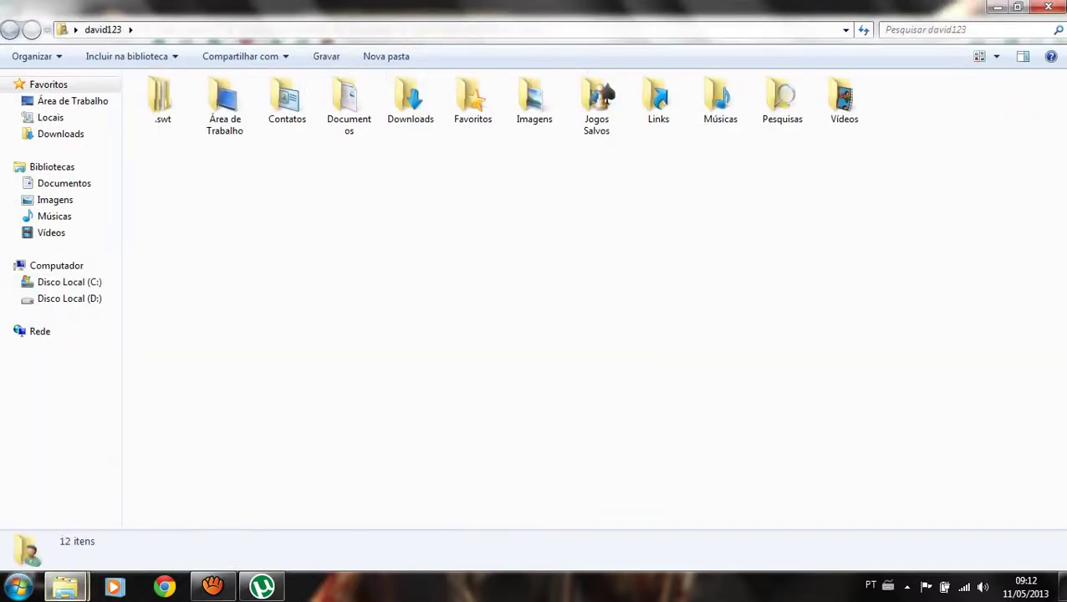
{"action": "double_click", "coordinate": [410, 100]}
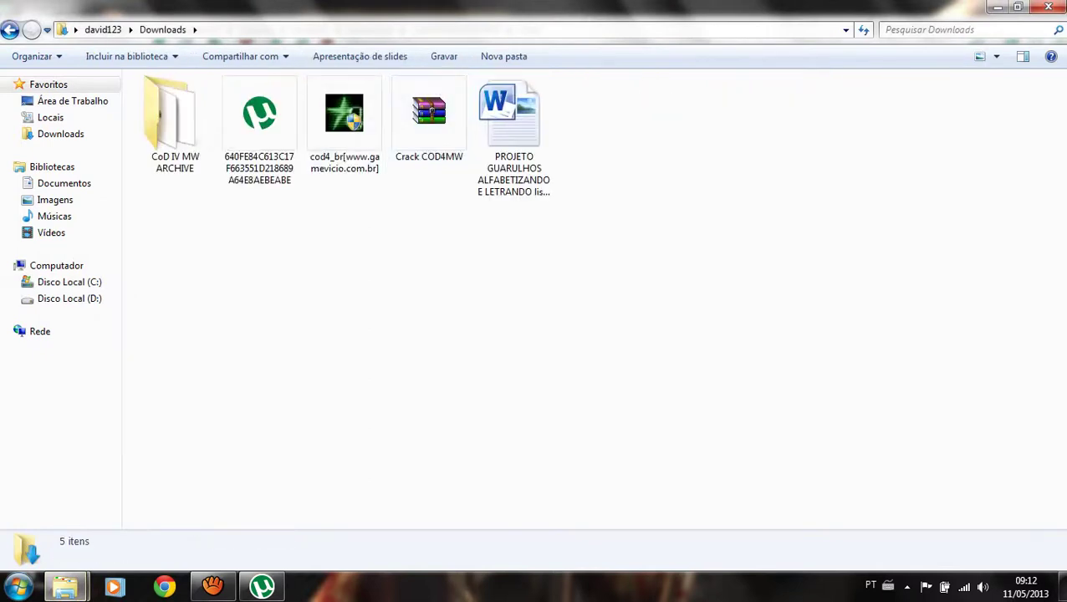
{"action": "left_click", "coordinate": [429, 118]}
{"action": "right_click", "coordinate": [423, 107]}
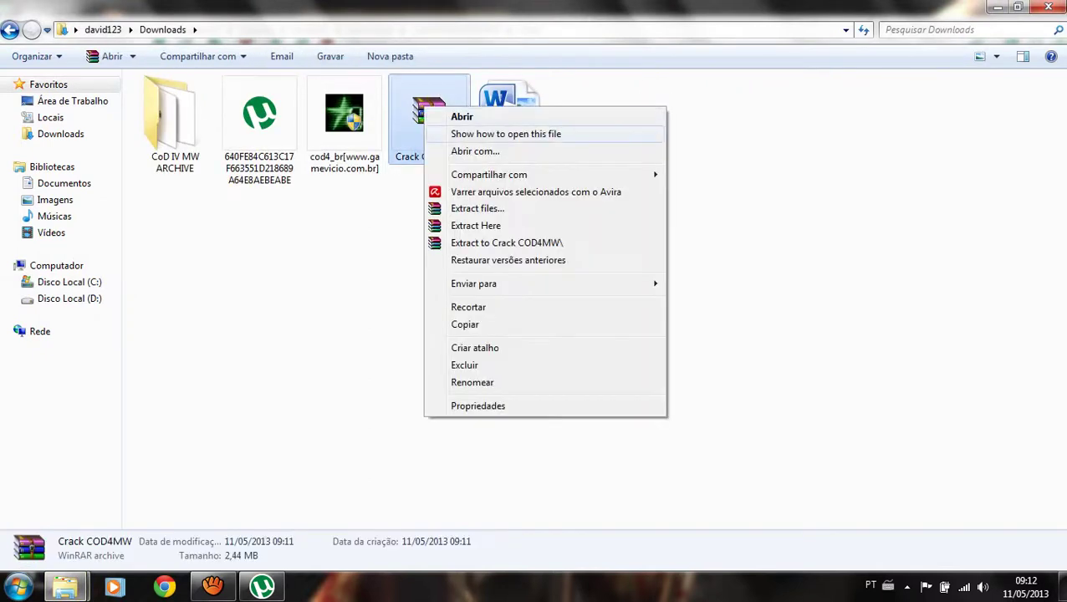
{"action": "left_click", "coordinate": [476, 226]}
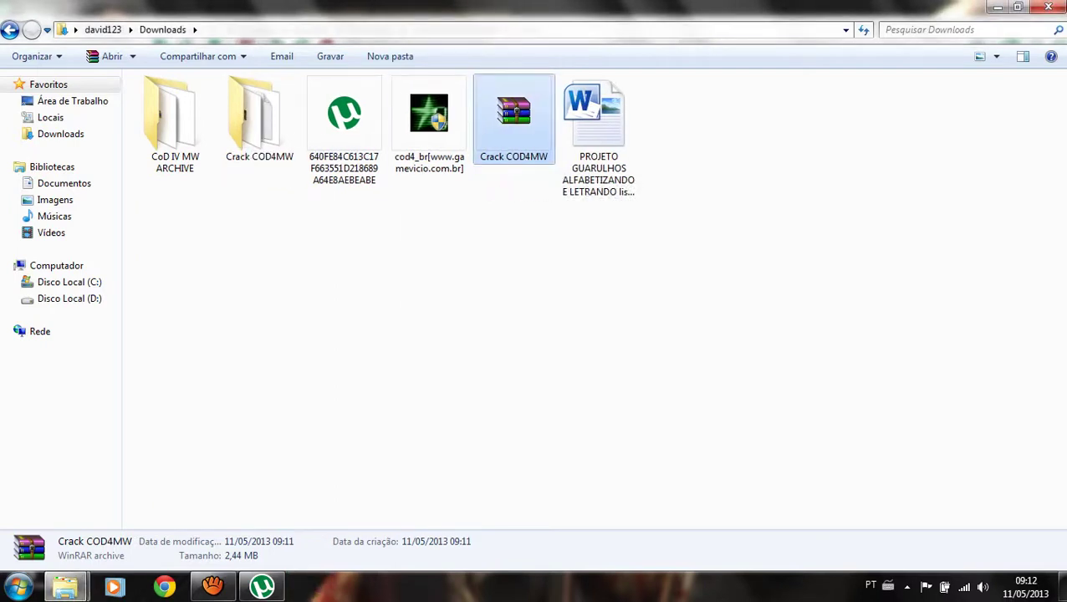
{"action": "double_click", "coordinate": [259, 117]}
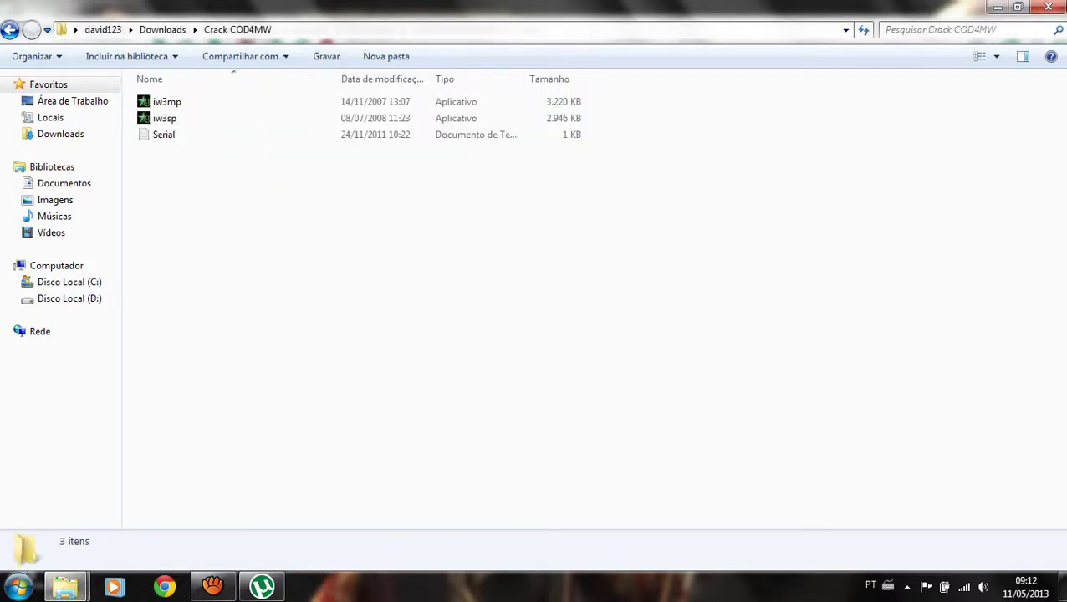
{"action": "left_click_drag", "start_coordinate": [198, 194], "coordinate": [188, 101]}
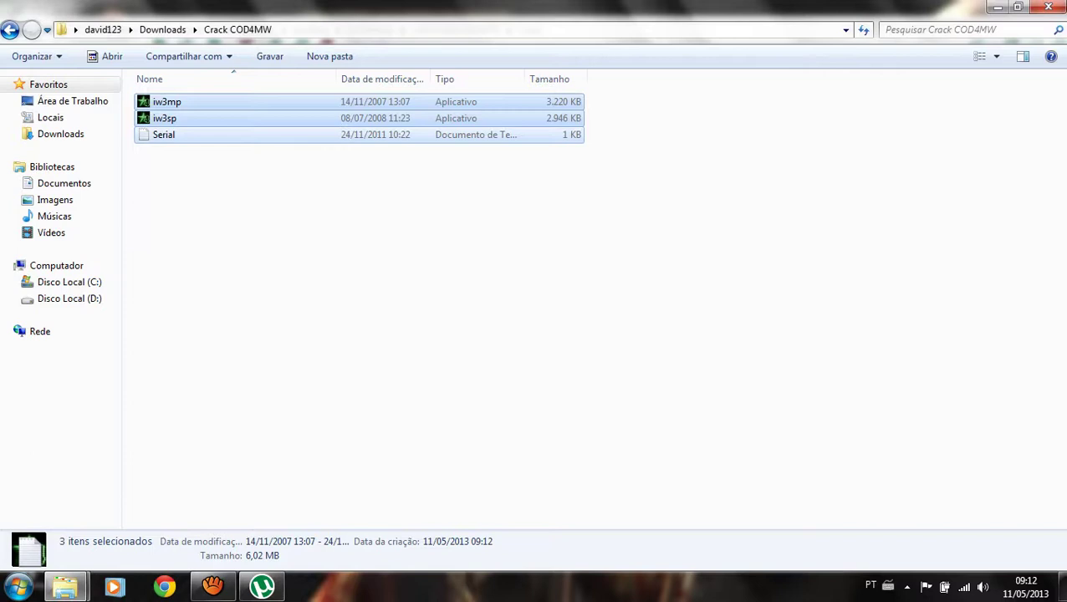
{"action": "left_click", "coordinate": [167, 118]}
{"action": "right_click", "coordinate": [187, 121]}
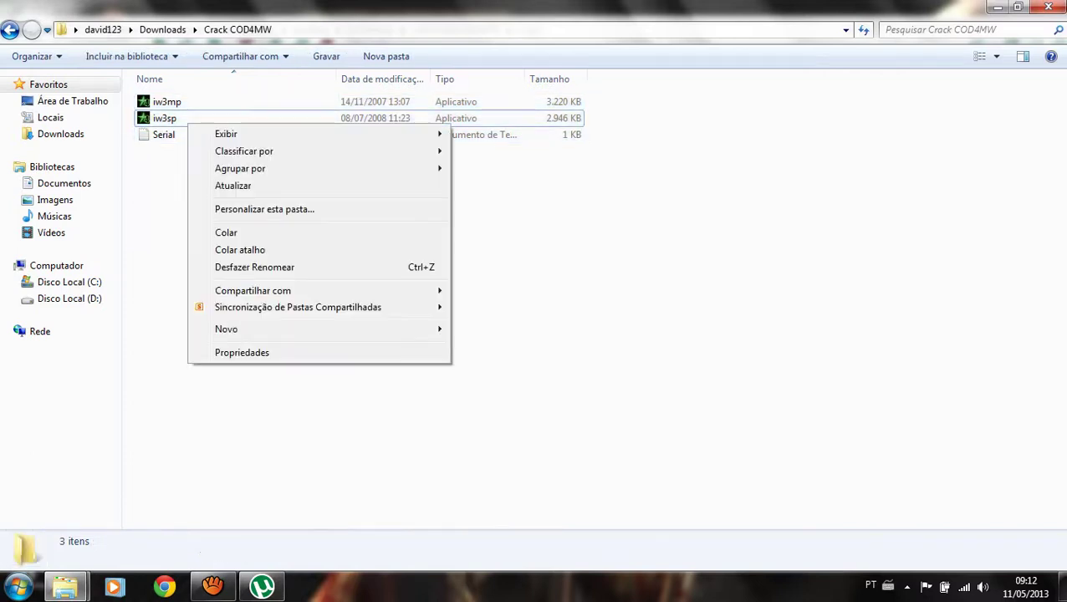
{"action": "key", "text": "Escape"}
Delete the extracted Crack COD4MW folder and the Crack COD4MW archive from Downloads.
{"action": "left_click", "coordinate": [10, 30]}
{"action": "left_click_drag", "start_coordinate": [289, 241], "coordinate": [255, 77]}
{"action": "key", "text": "Delete"}
{"action": "key", "text": "Return"}
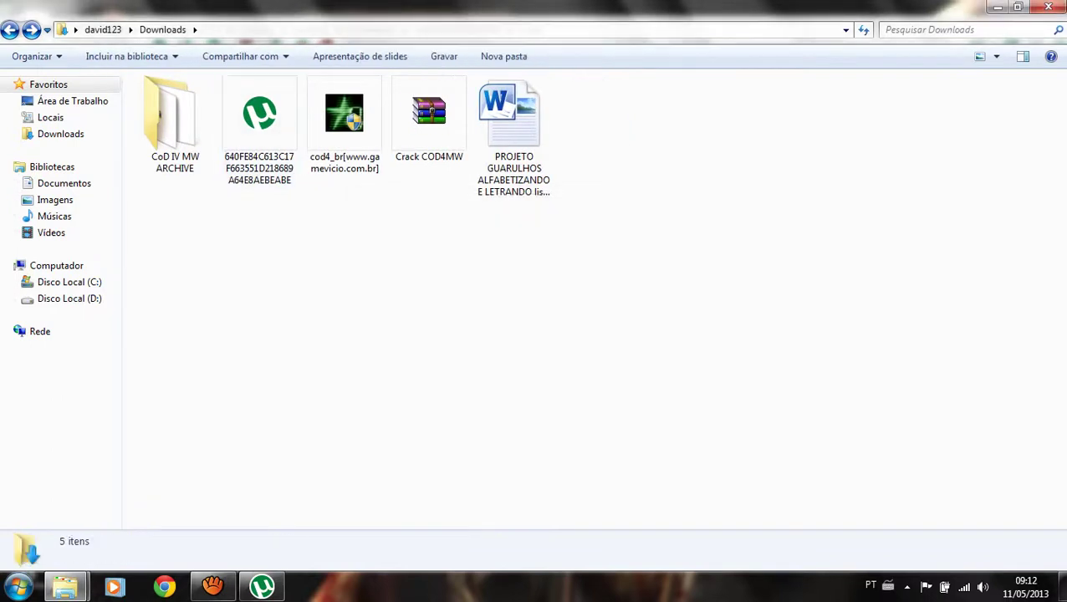
{"action": "left_click", "coordinate": [446, 151]}
{"action": "key", "text": "Delete"}
{"action": "key", "text": "Return"}
Open CoD IV MW ARCHIVE, check its Crack subfolder, then return to CoD IV MW ARCHIVE.
{"action": "left_click", "coordinate": [175, 126]}
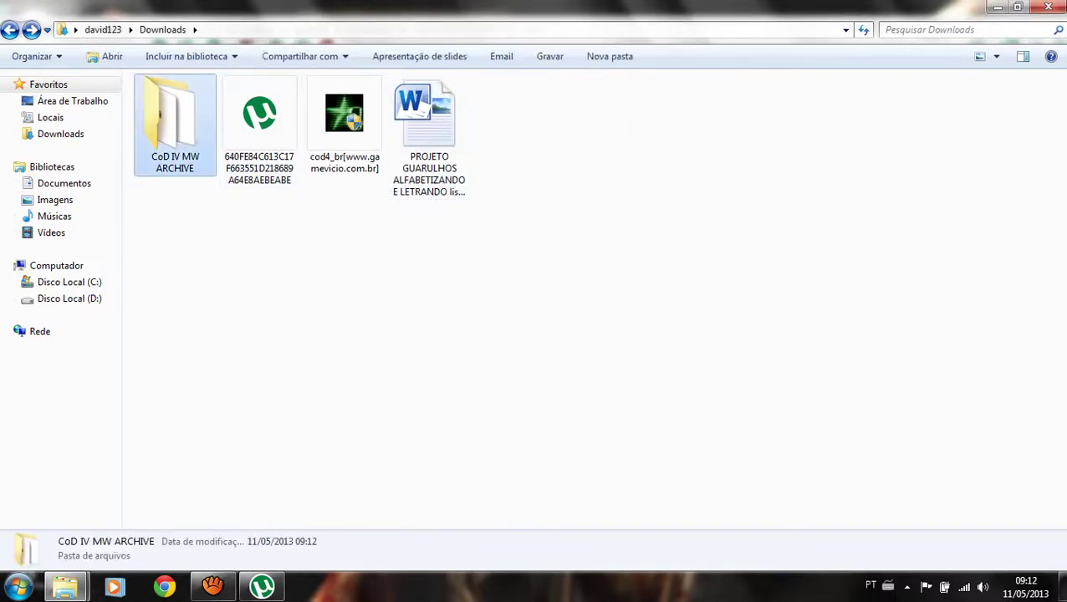
{"action": "double_click", "coordinate": [175, 126]}
{"action": "double_click", "coordinate": [172, 120]}
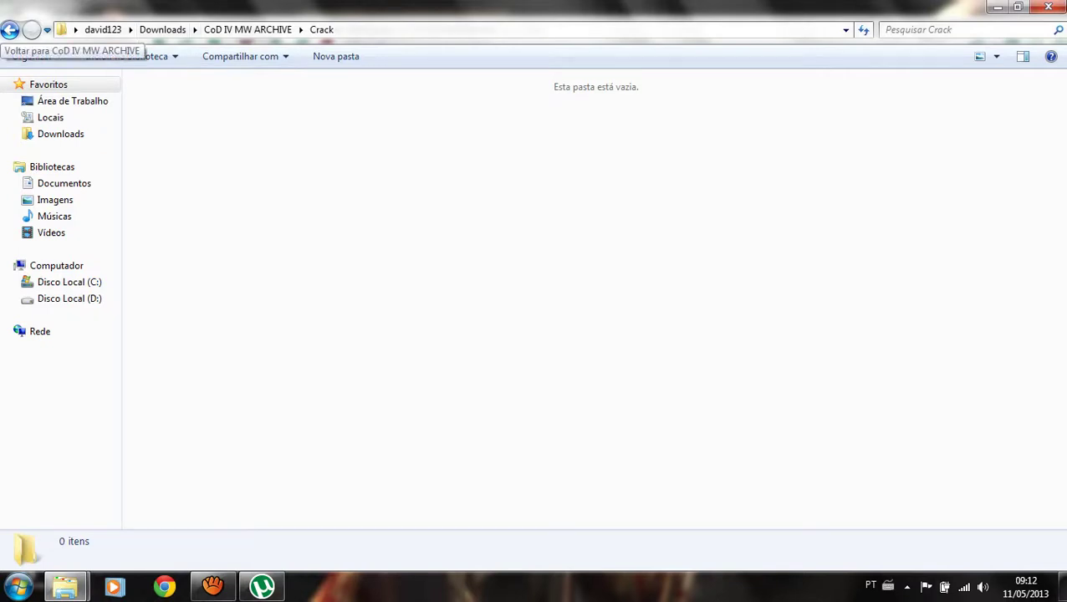
{"action": "left_click", "coordinate": [10, 30]}
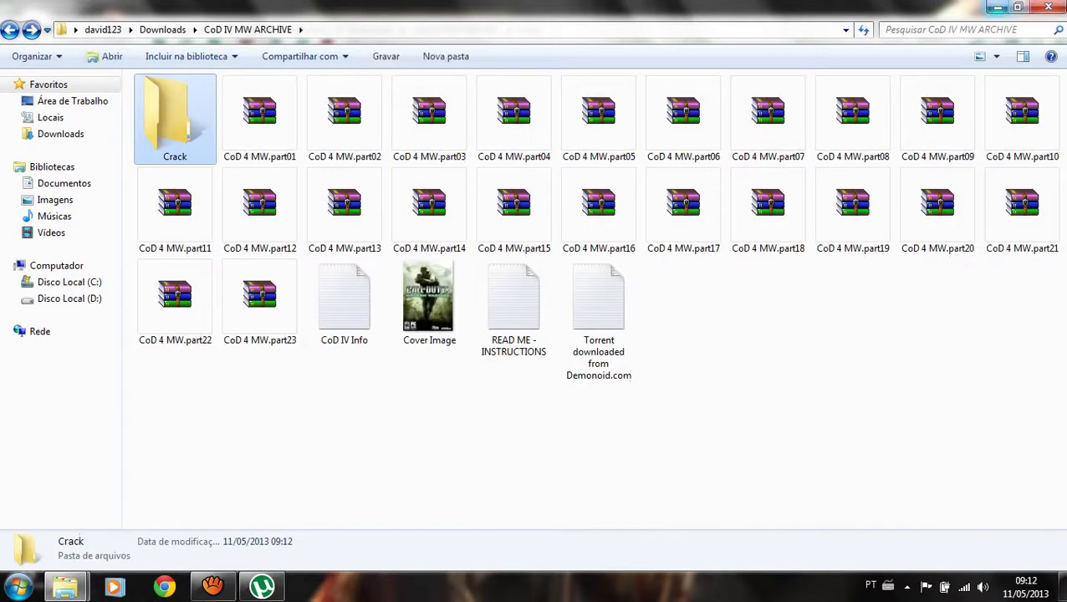
Open the Lixeira recycle bin from the desktop.
{"action": "left_click", "coordinate": [19, 586]}
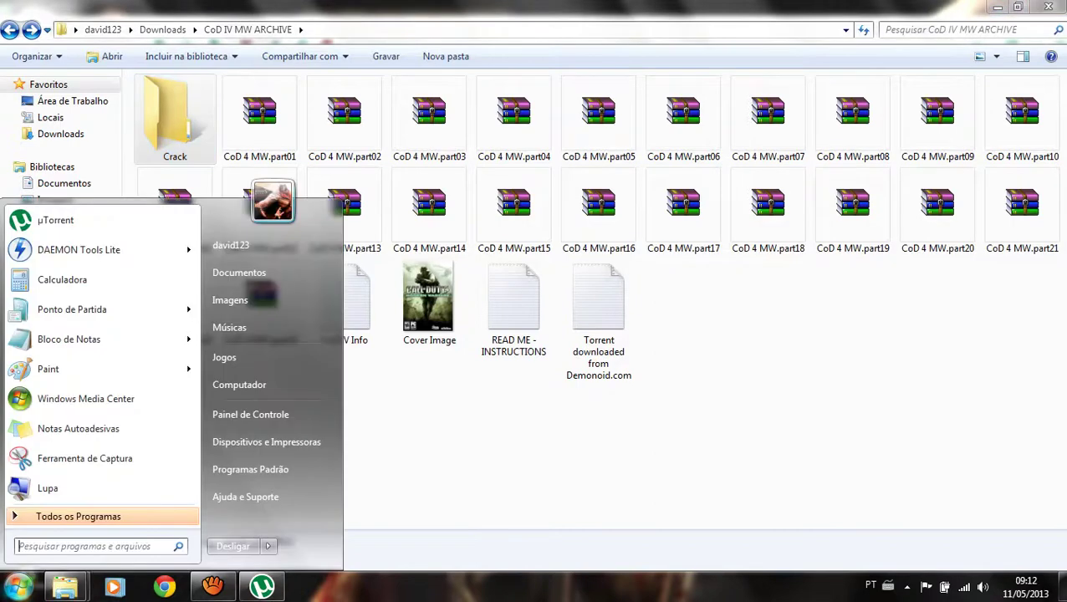
{"action": "type", "text": "li"}
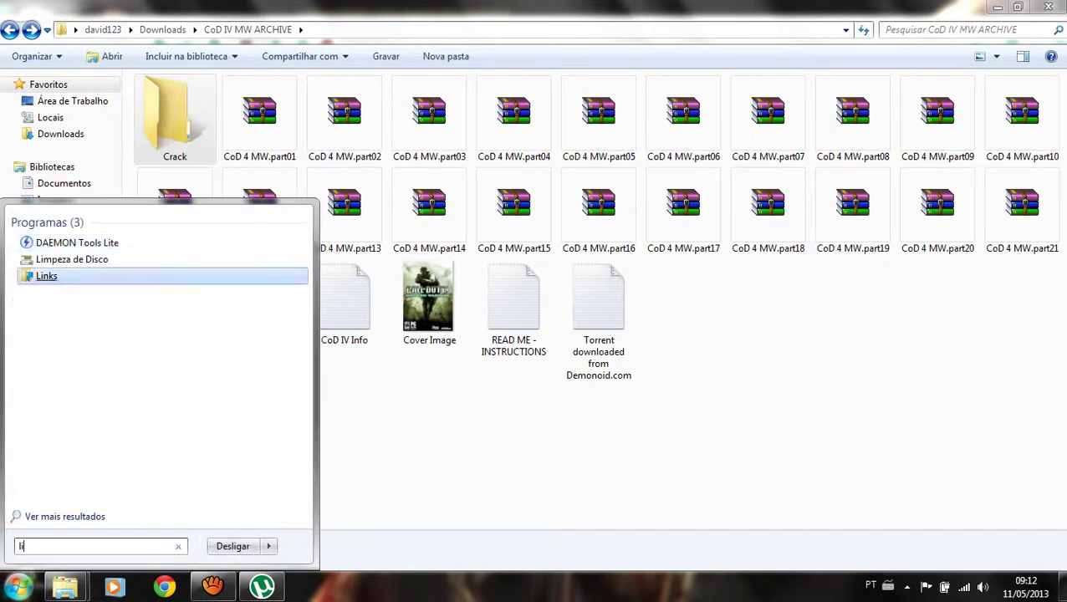
{"action": "key", "text": "BackSpace"}
{"action": "key", "text": "BackSpace"}
{"action": "key", "text": "Escape"}
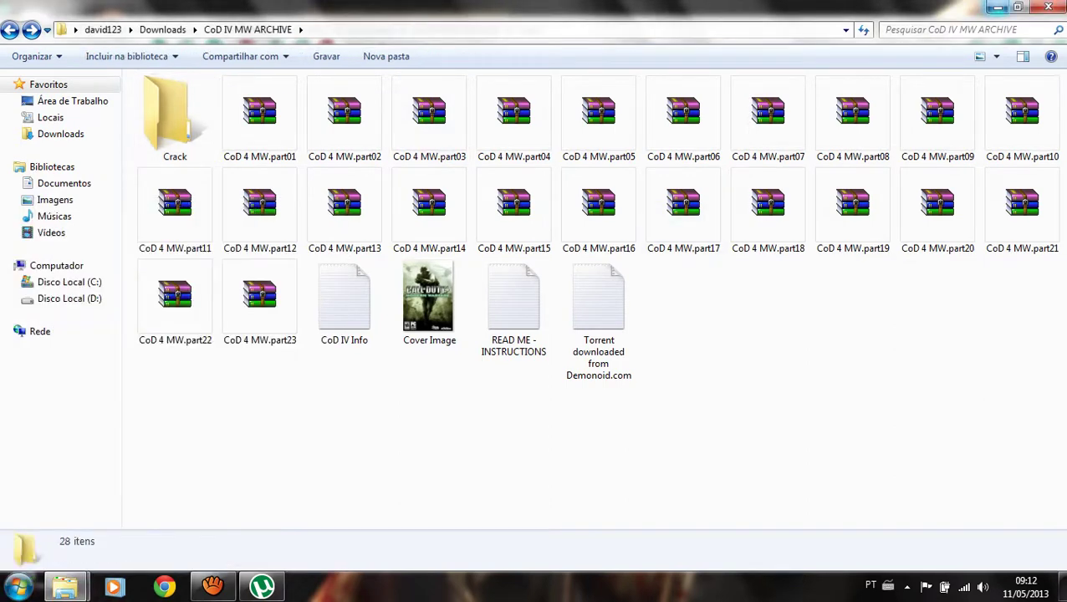
{"action": "key", "text": "Return"}
{"action": "key", "text": "alt+Tab"}
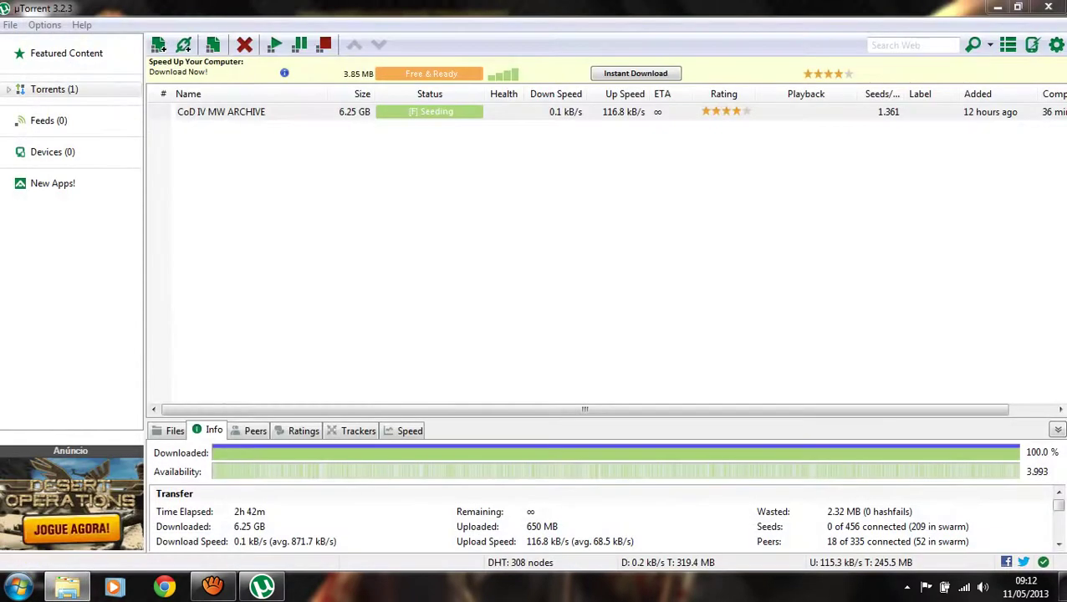
{"action": "key", "text": "super+d"}
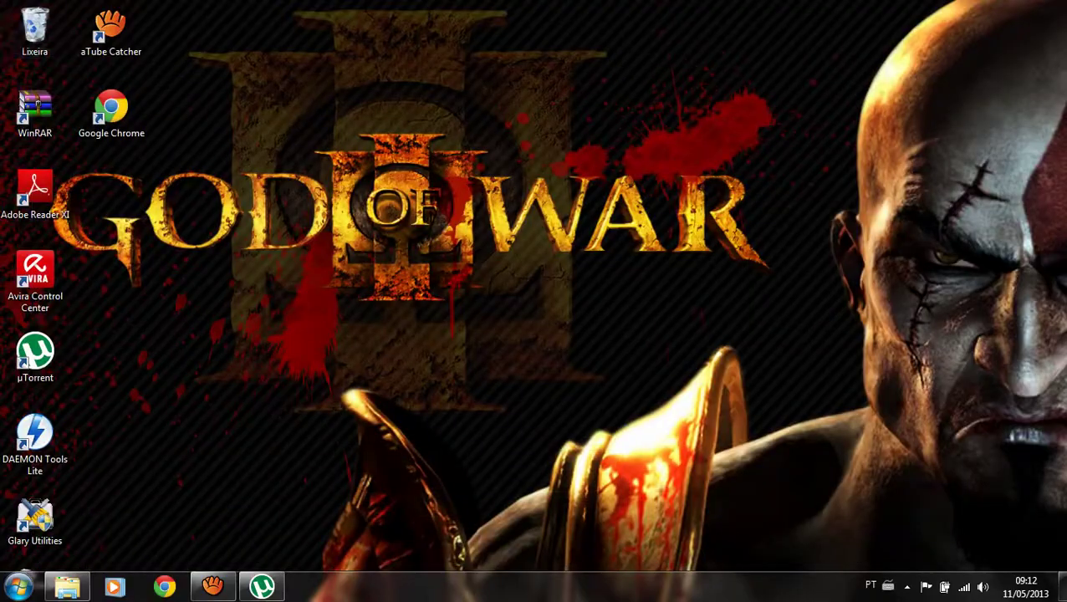
{"action": "key", "text": "Return"}
Place the CoD IV MW ARCHIVE window over the Lixeira and inspect the deleted Crack COD4MW folder.
{"action": "mouse_move", "coordinate": [65, 586]}
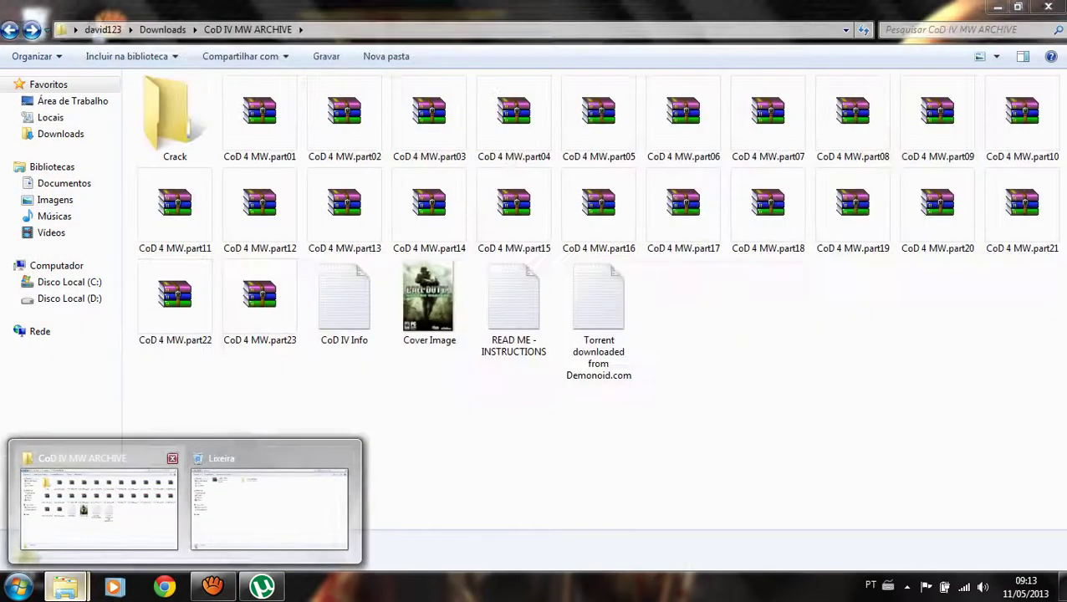
{"action": "left_click", "coordinate": [99, 508]}
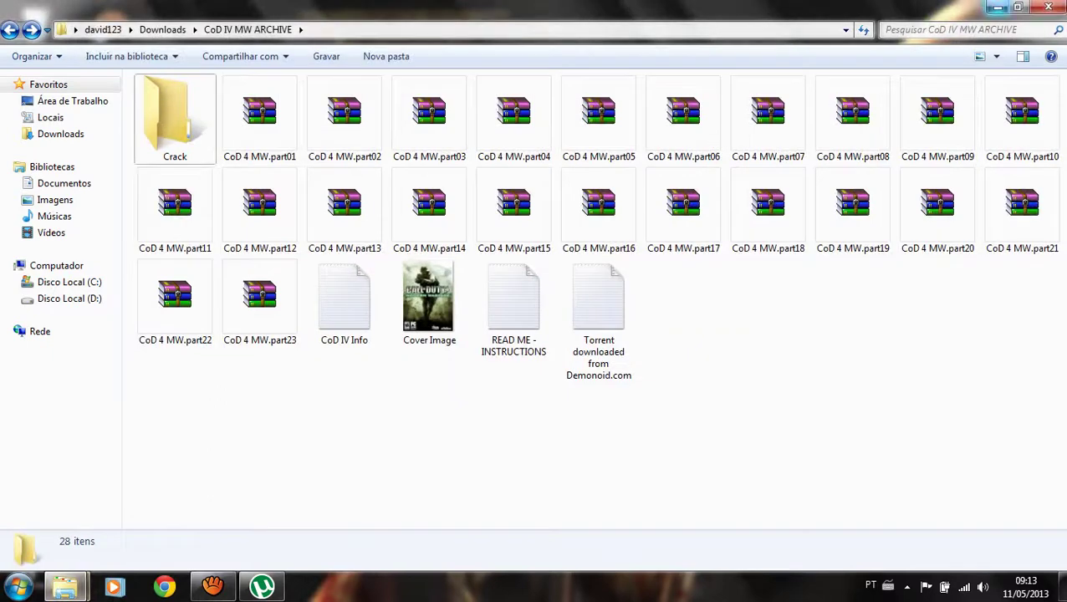
{"action": "left_click_drag", "start_coordinate": [544, 8], "coordinate": [709, 156]}
{"action": "double_click", "coordinate": [351, 94]}
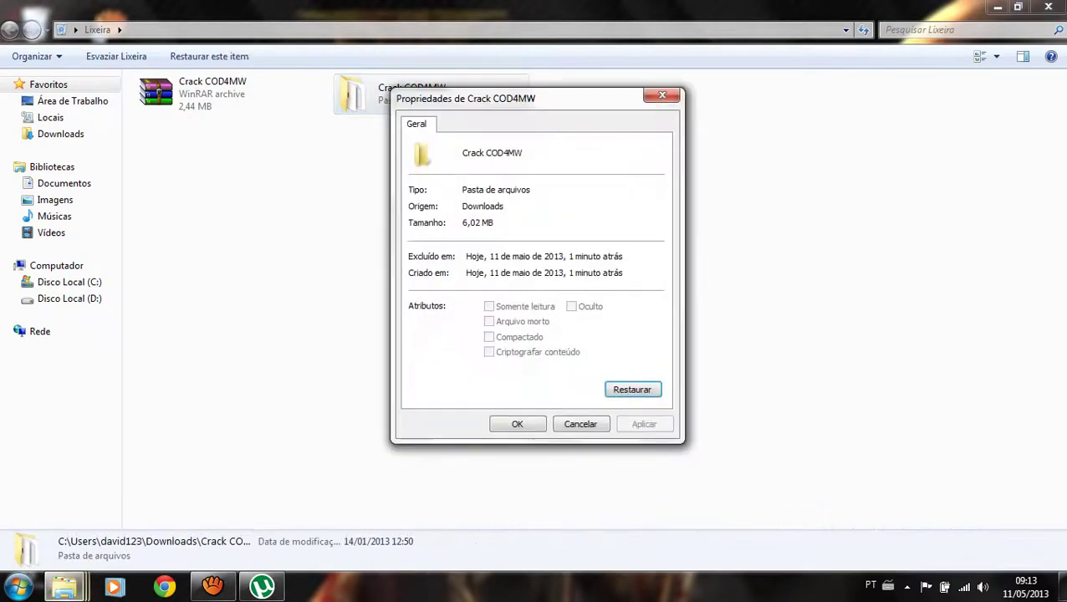
{"action": "key", "text": "Escape"}
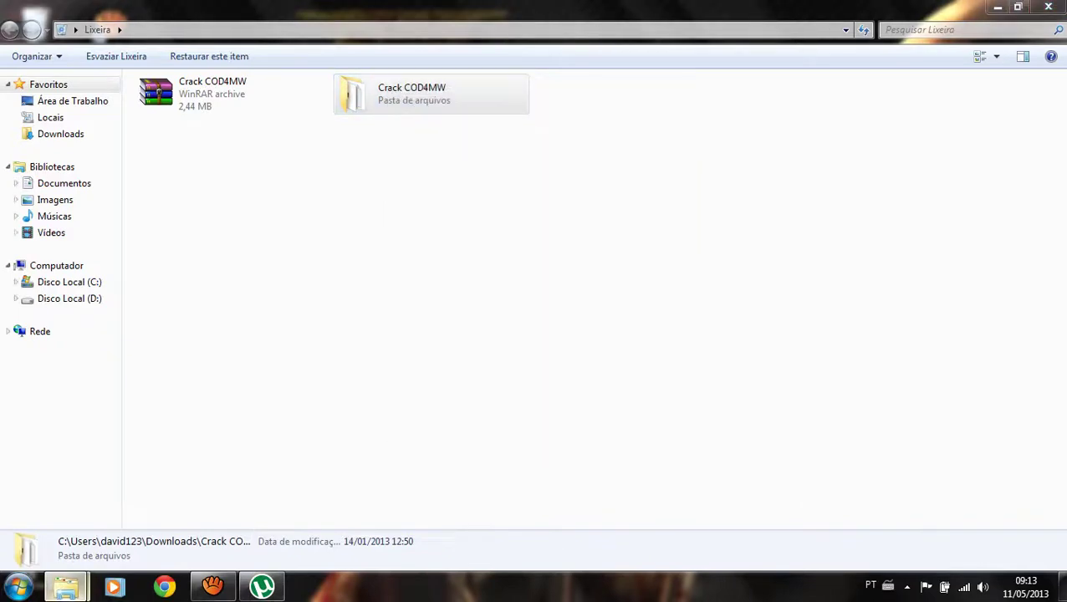
Drag Crack COD4MW from the Lixeira into Downloads, close the bin and maximize Downloads.
{"action": "mouse_move", "coordinate": [64, 587]}
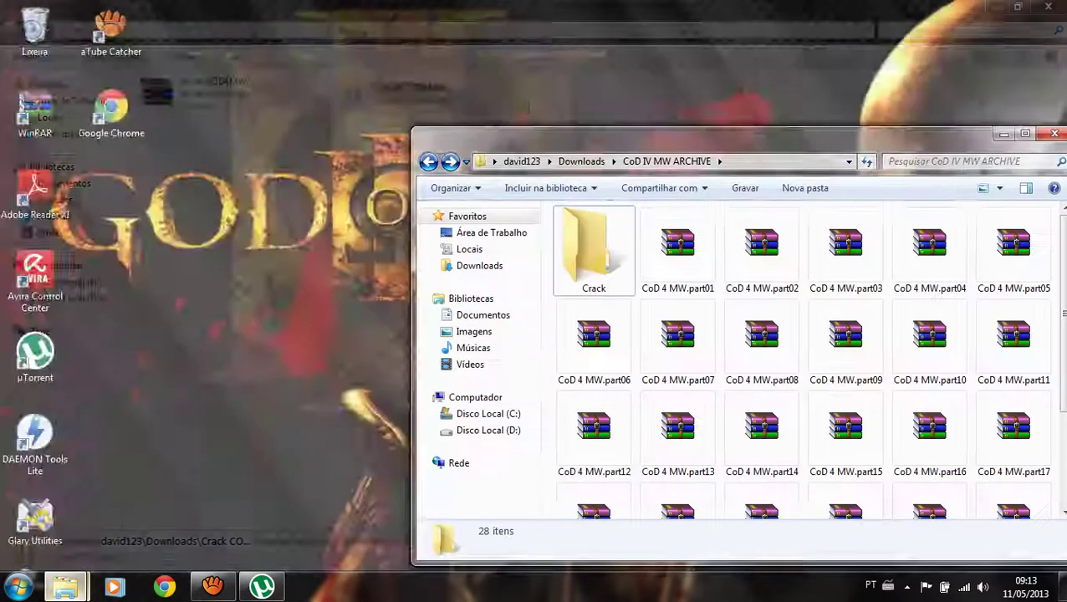
{"action": "left_click", "coordinate": [99, 502]}
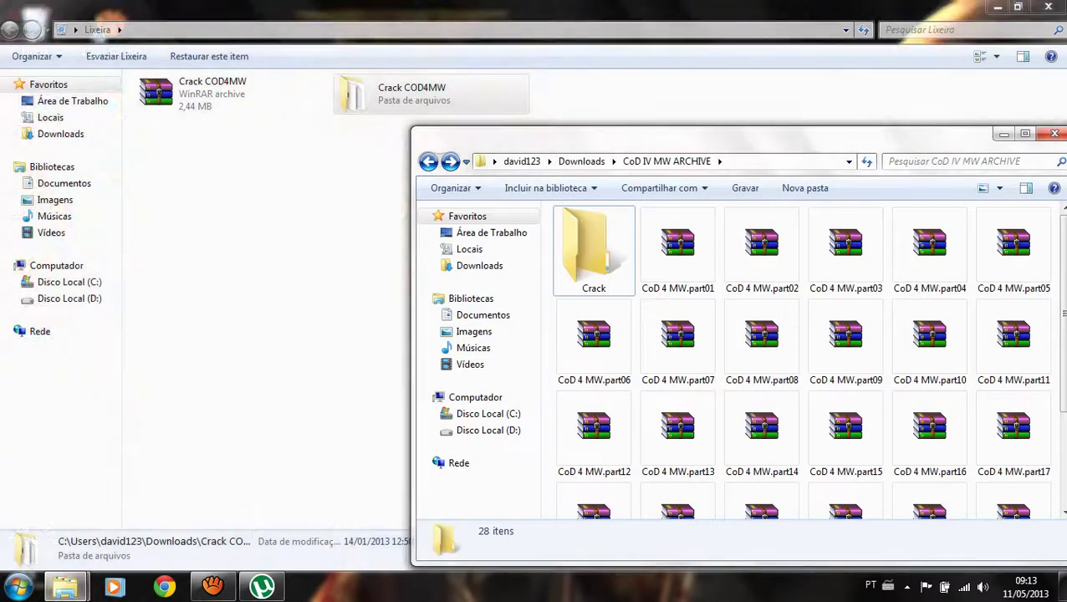
{"action": "key", "text": "BackSpace"}
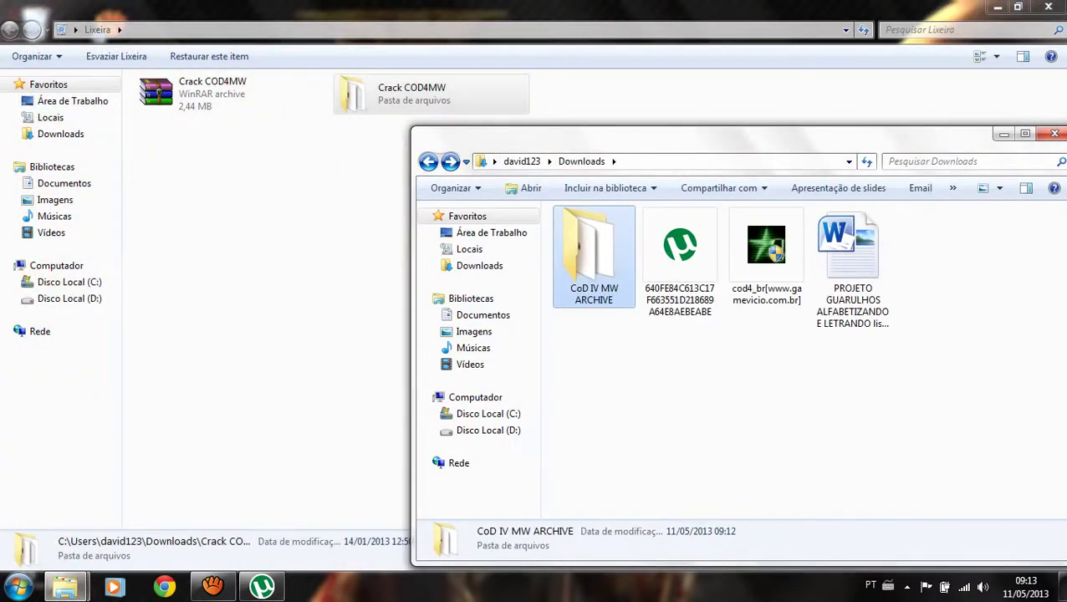
{"action": "left_click_drag", "start_coordinate": [410, 94], "coordinate": [941, 259]}
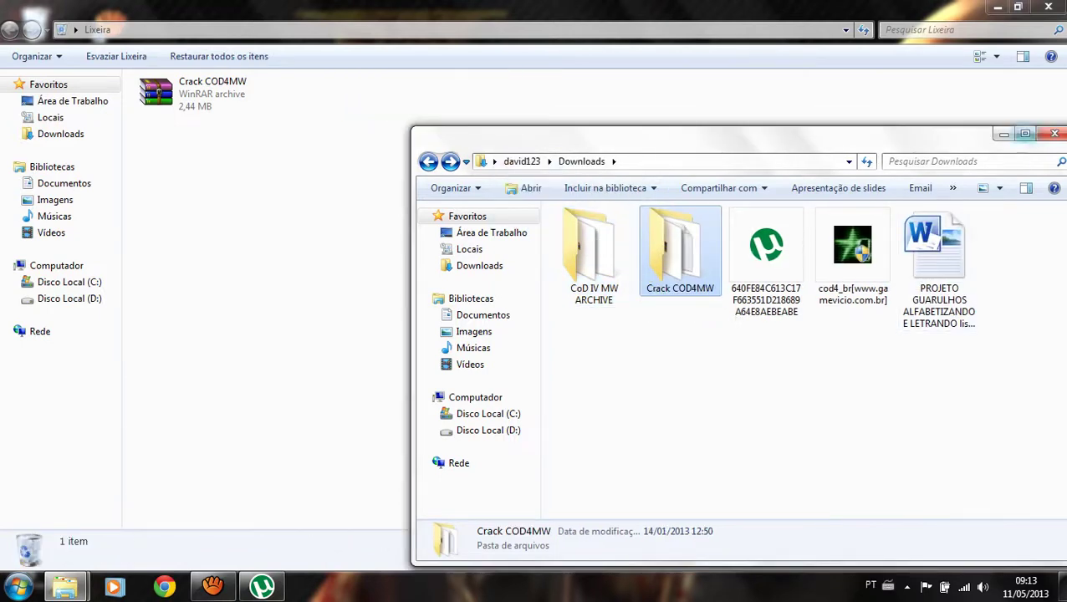
{"action": "key", "text": "alt+F4"}
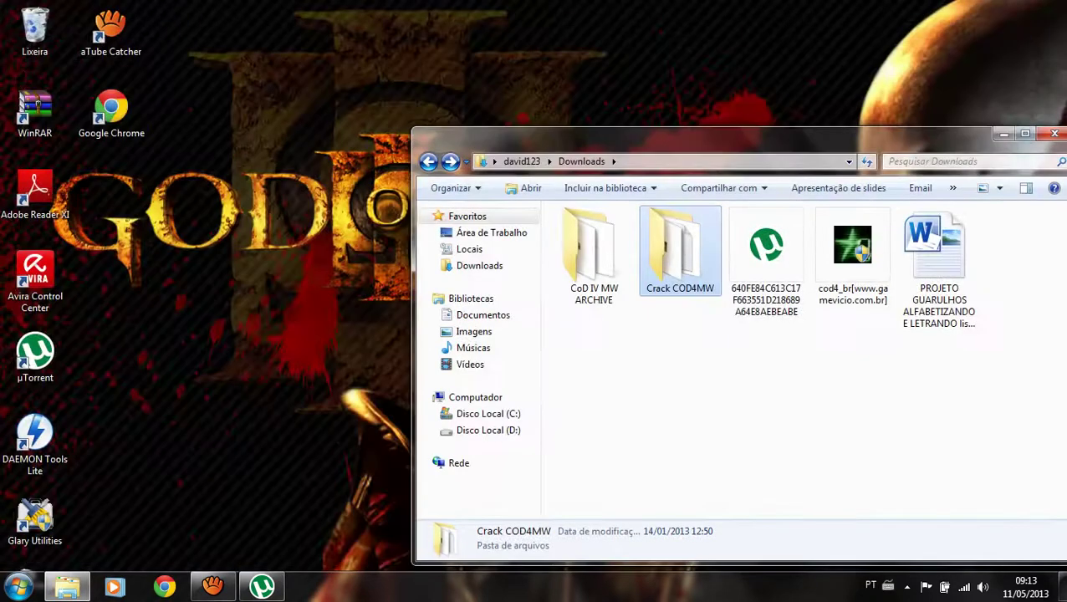
{"action": "left_click", "coordinate": [1025, 134]}
Copy iw3mp, iw3sp and Serial from Crack COD4MW into CoD IV MW ARCHIVE's Crack folder.
{"action": "double_click", "coordinate": [258, 119]}
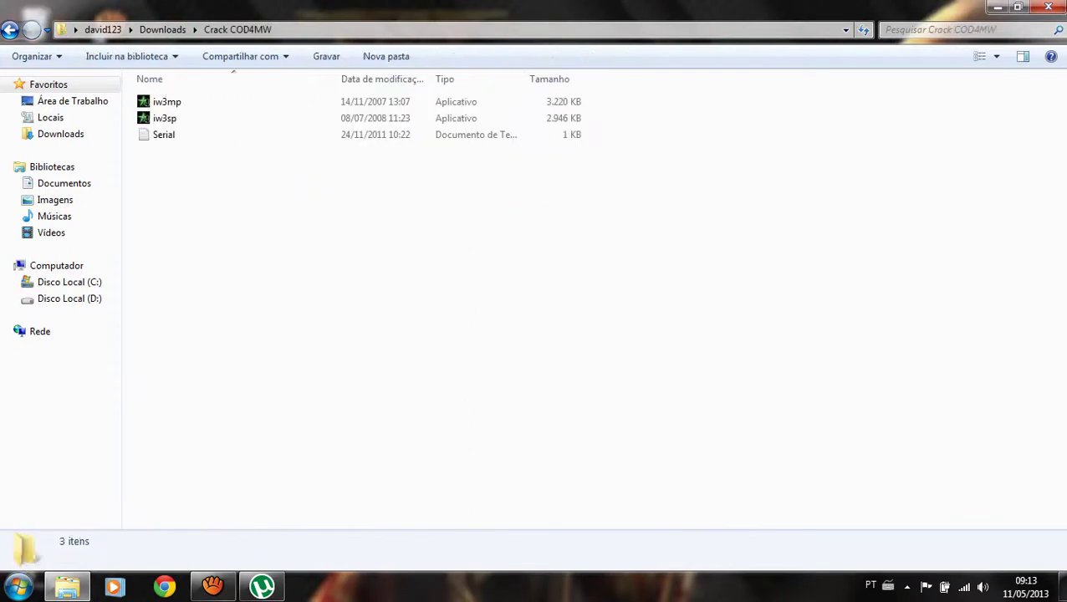
{"action": "key", "text": "ctrl+a"}
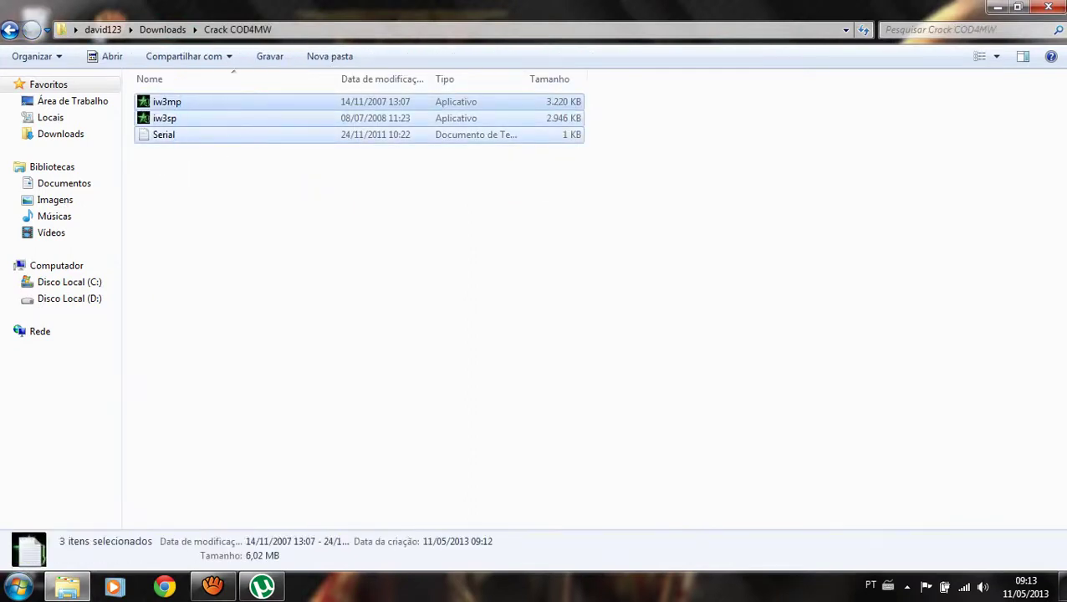
{"action": "right_click", "coordinate": [182, 99]}
{"action": "left_click", "coordinate": [223, 282]}
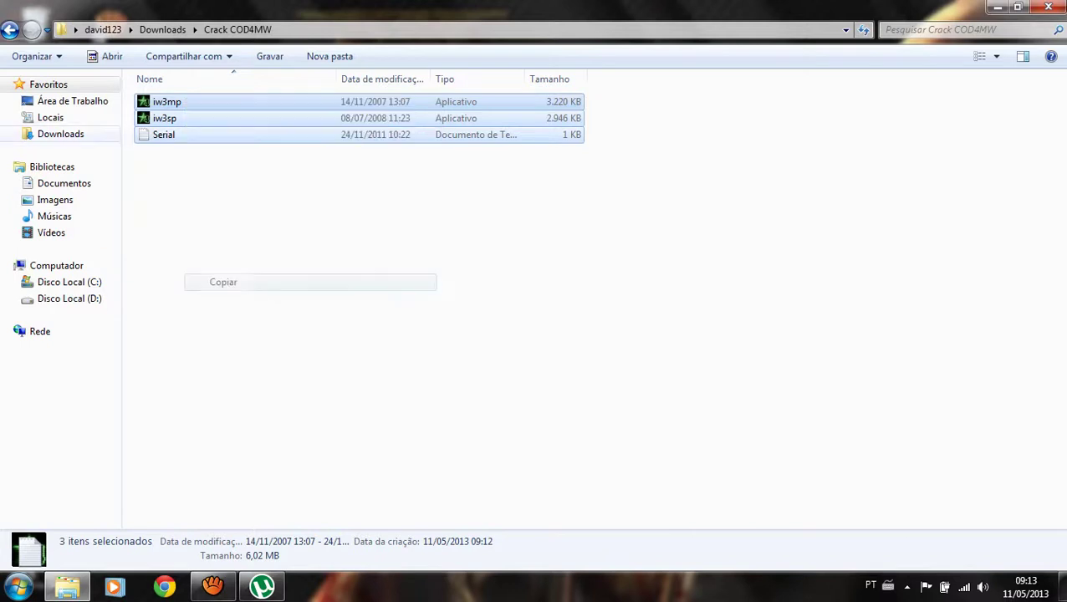
{"action": "left_click", "coordinate": [10, 30]}
{"action": "double_click", "coordinate": [174, 119]}
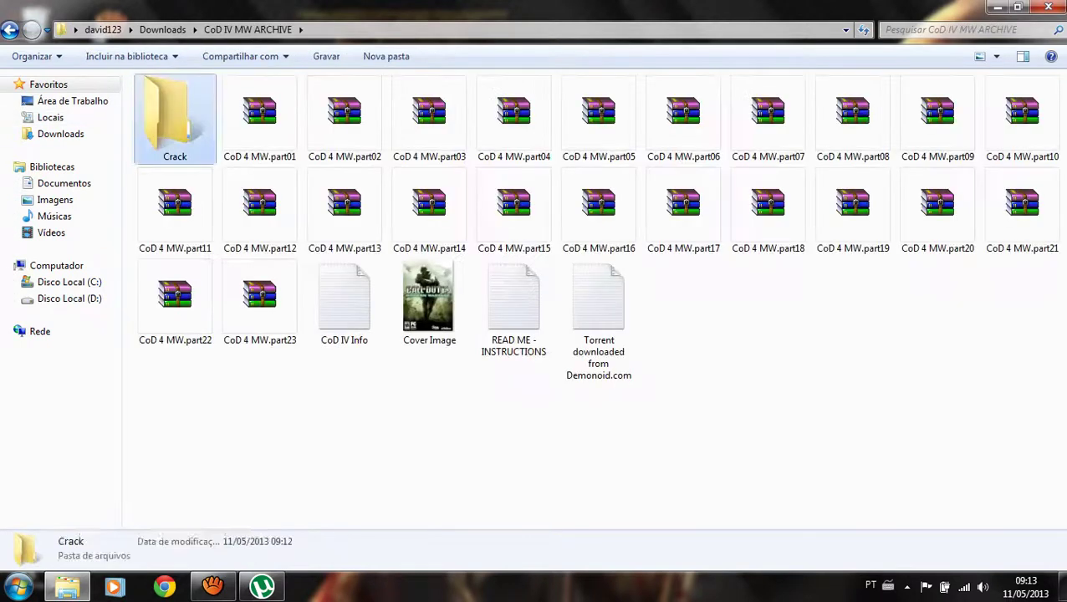
{"action": "double_click", "coordinate": [174, 118]}
{"action": "key", "text": "ctrl+v"}
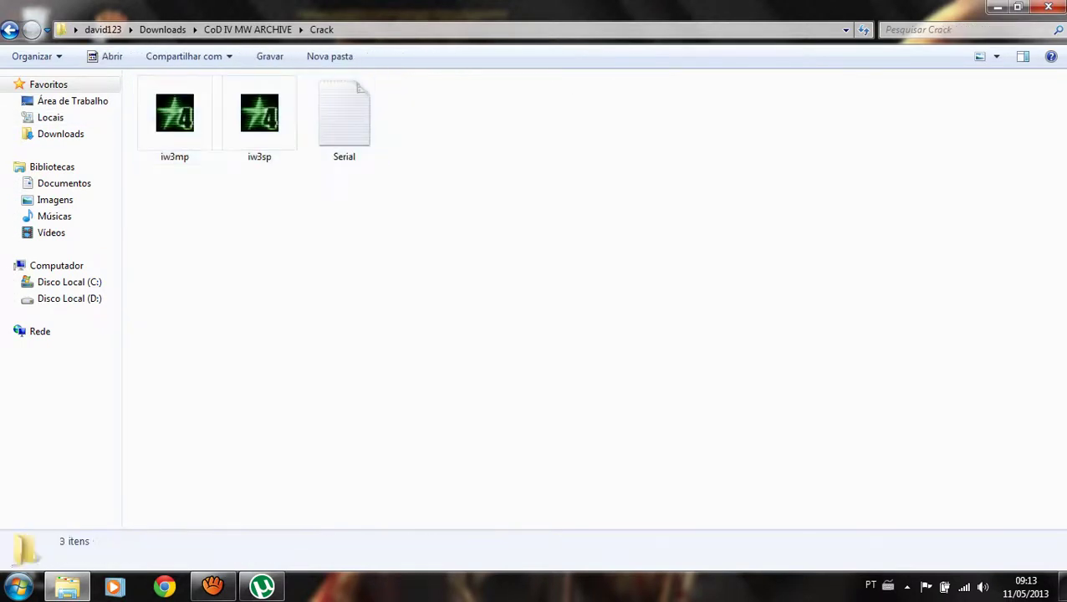
Delete the Crack COD4MW folder from Downloads and empty the Recycle Bin.
{"action": "key", "text": "alt+Left"}
{"action": "key", "text": "alt+Left"}
{"action": "left_click", "coordinate": [255, 113]}
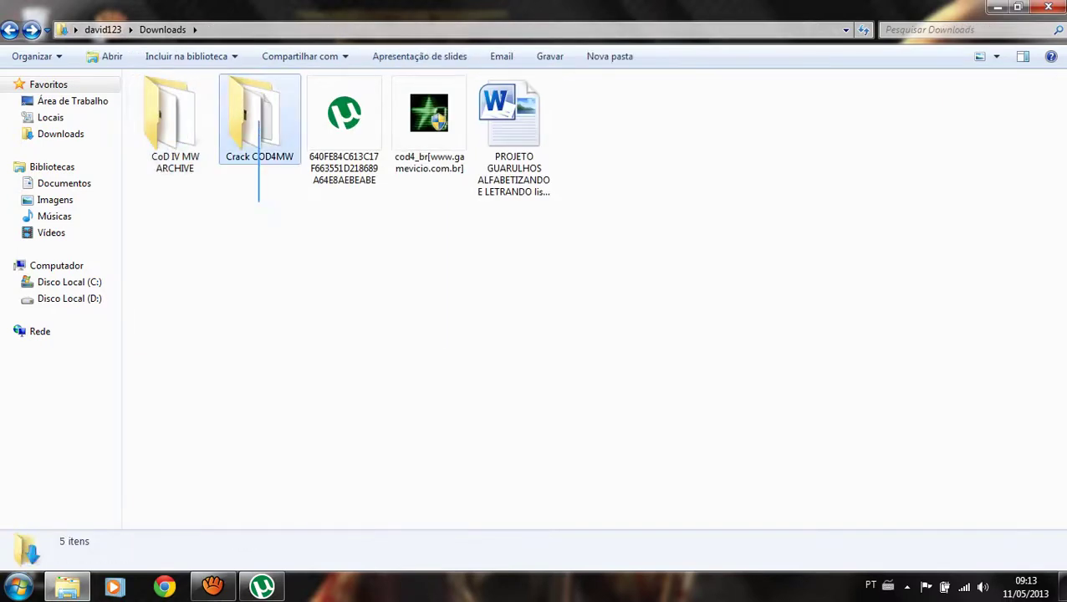
{"action": "key", "text": "Delete"}
{"action": "key", "text": "Return"}
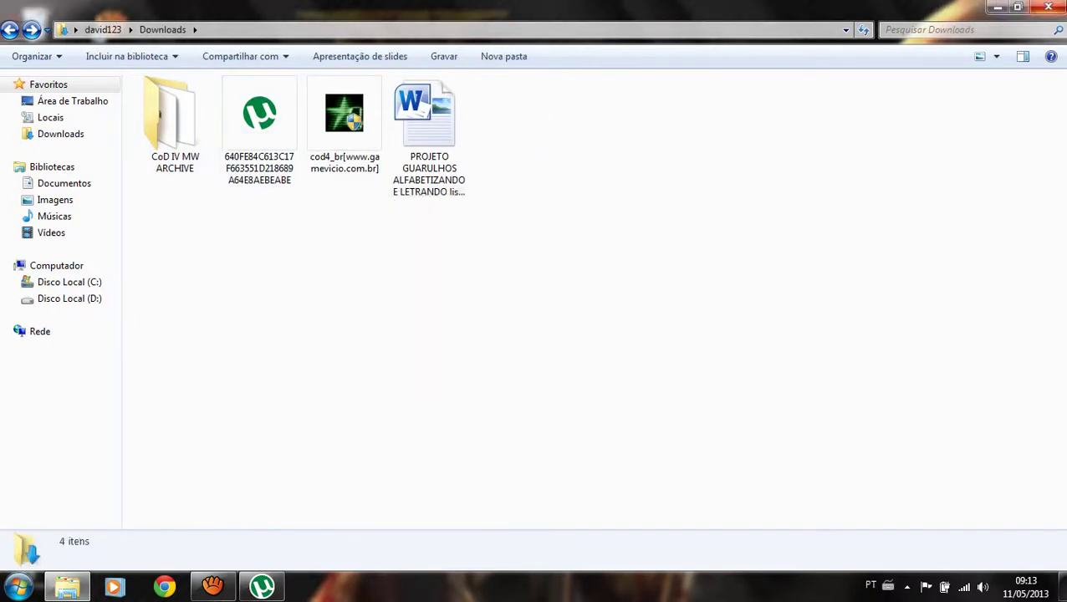
{"action": "key", "text": "alt+F4"}
{"action": "key", "text": "shift+F10"}
{"action": "key", "text": "Down"}
{"action": "key", "text": "Down"}
{"action": "key", "text": "Return"}
{"action": "key", "text": "Return"}
Launch DAEMON Tools Lite from the desktop, then open Downloads\CoD IV MW ARCHIVE in Explorer.
{"action": "key", "text": "d"}
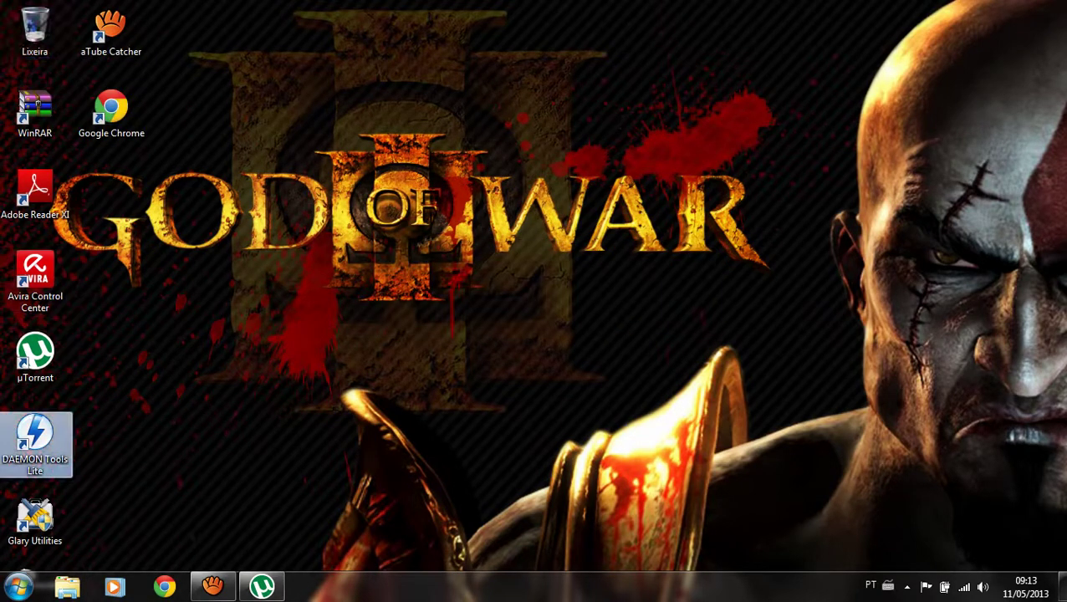
{"action": "key", "text": "Return"}
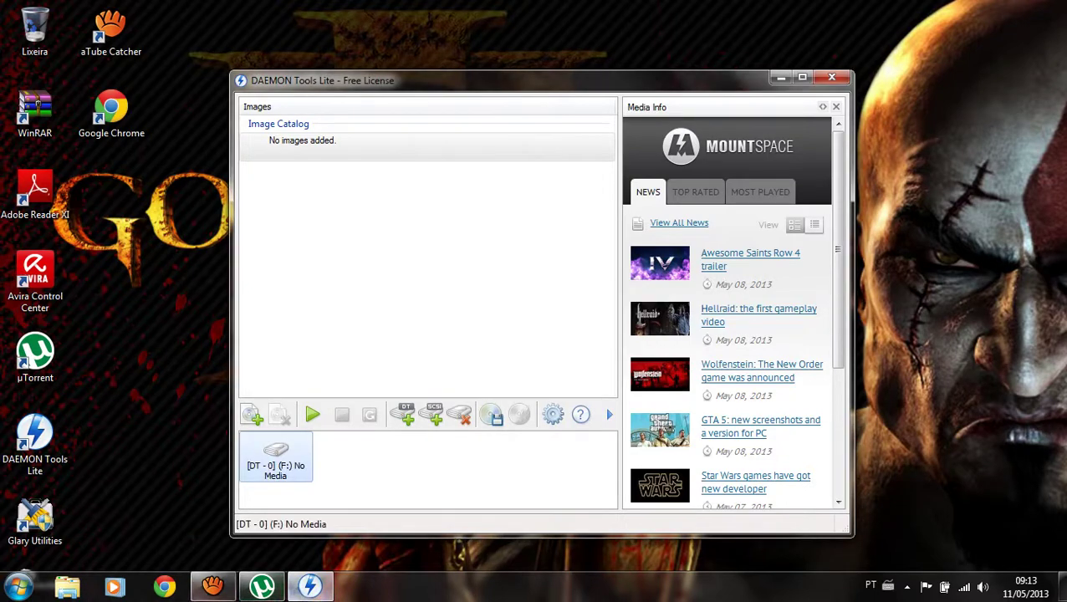
{"action": "left_click", "coordinate": [67, 587]}
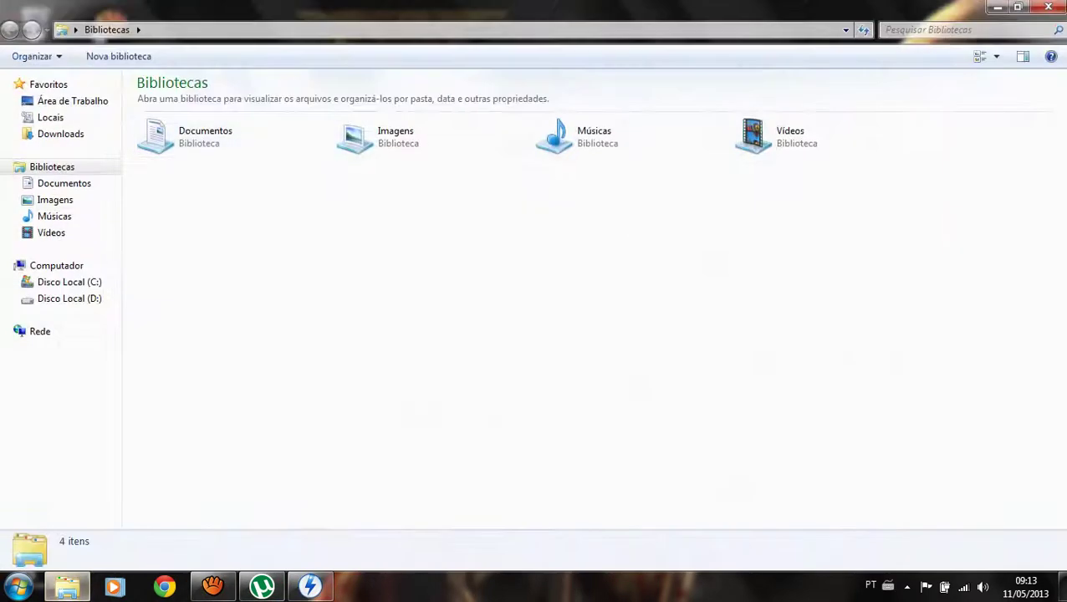
{"action": "left_click", "coordinate": [60, 134]}
{"action": "double_click", "coordinate": [177, 117]}
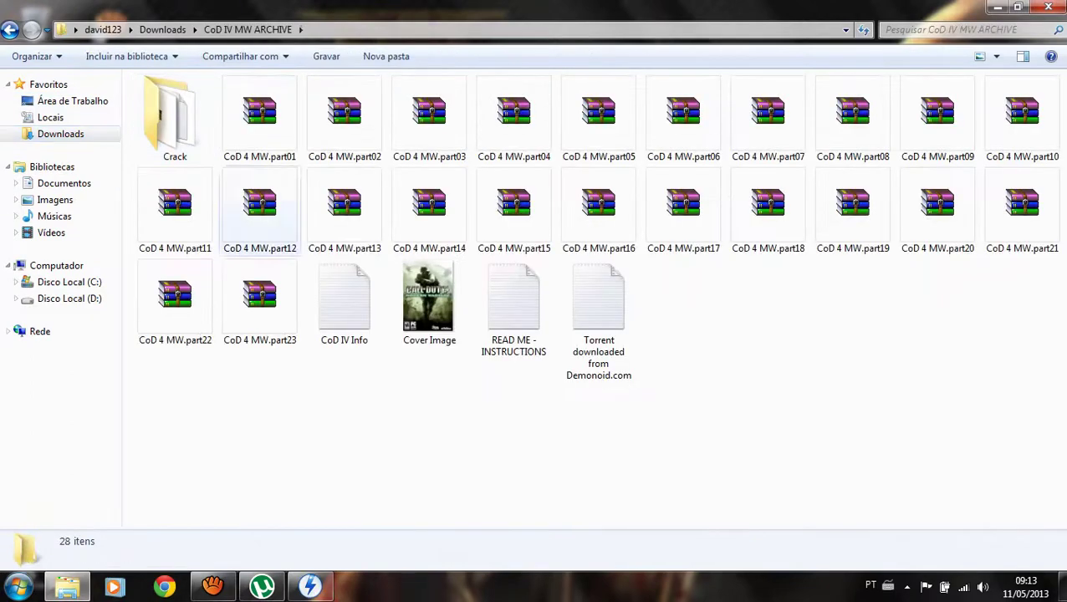
Create an empty 'Call Of duty 4' folder inside CoD IV MW ARCHIVE.
{"action": "left_click", "coordinate": [259, 118]}
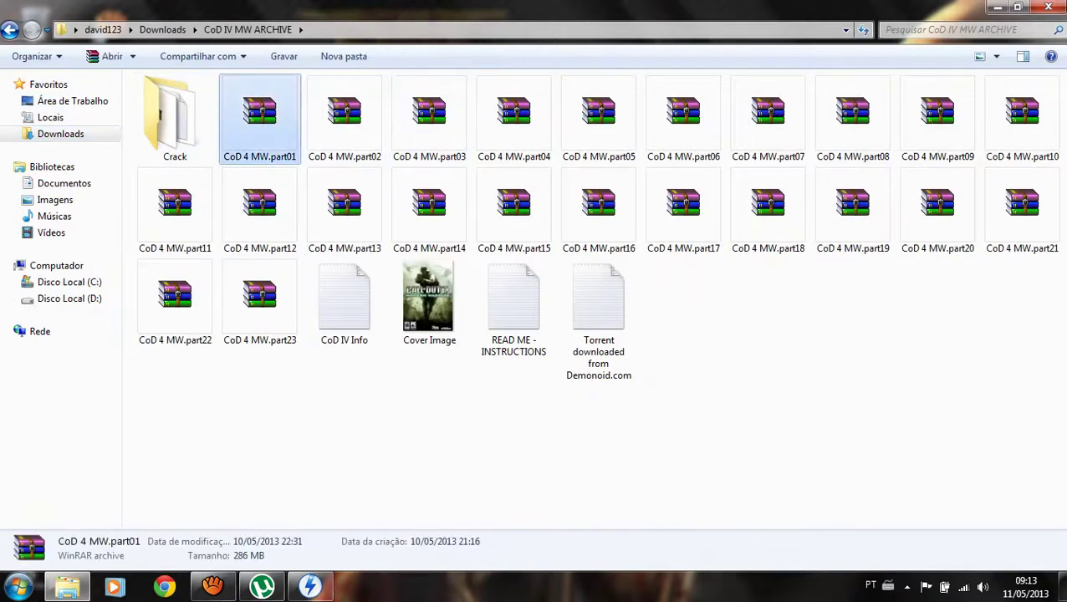
{"action": "right_click", "coordinate": [262, 119]}
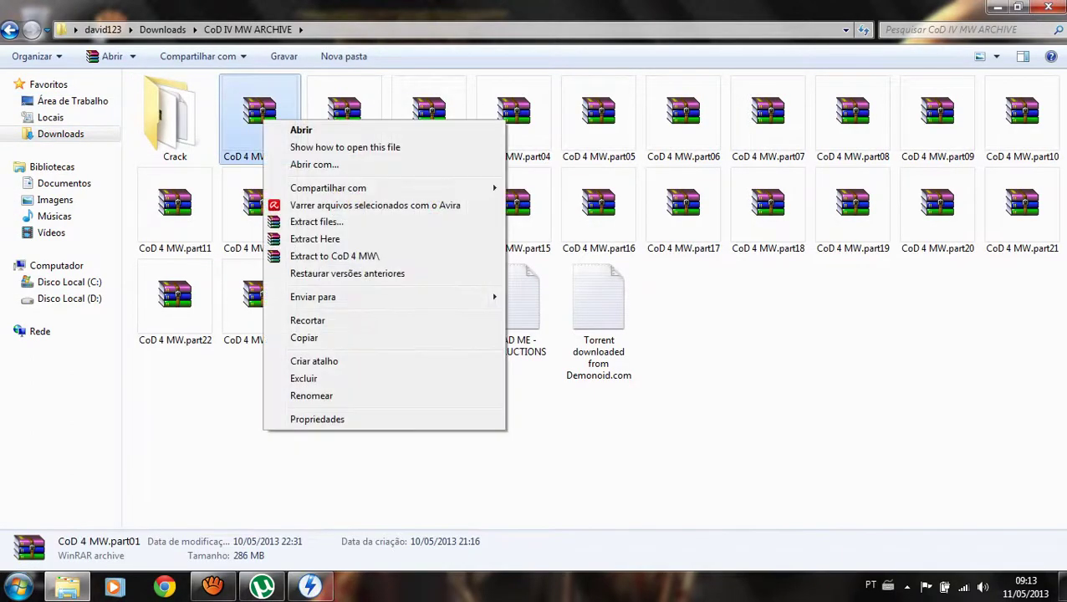
{"action": "right_click", "coordinate": [569, 318]}
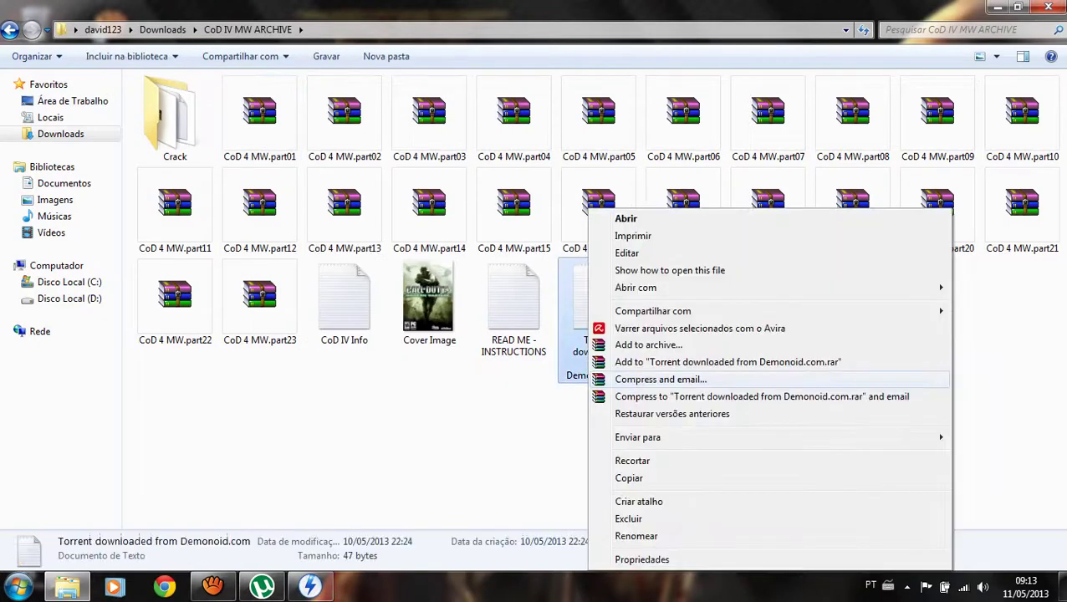
{"action": "left_click", "coordinate": [794, 469]}
{"action": "right_click", "coordinate": [725, 327]}
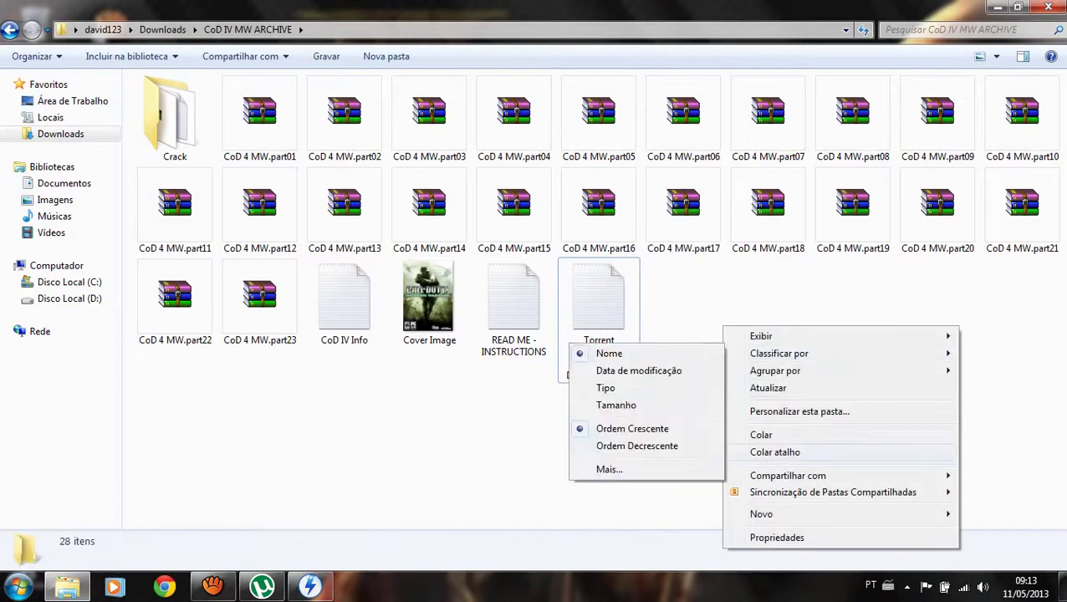
{"action": "mouse_move", "coordinate": [778, 514]}
{"action": "left_click", "coordinate": [541, 283]}
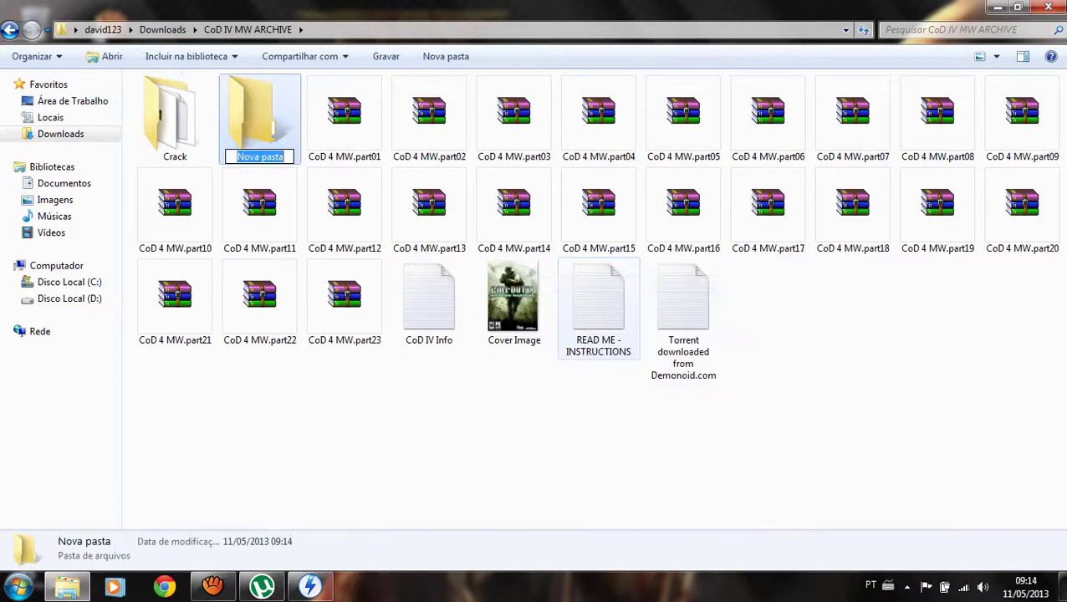
{"action": "type", "text": "Call"}
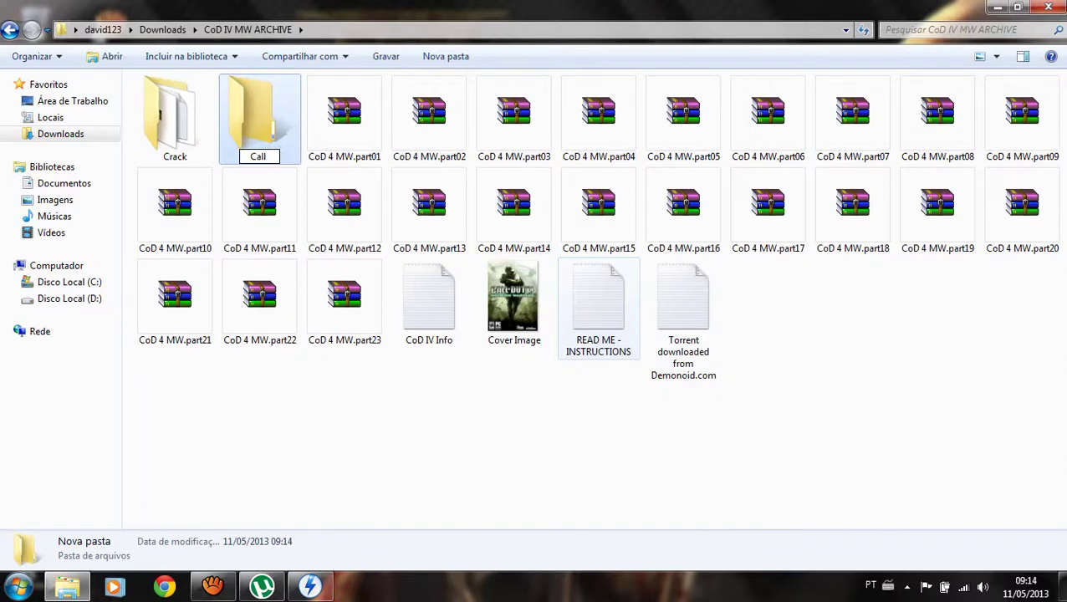
{"action": "type", "text": " Of du"}
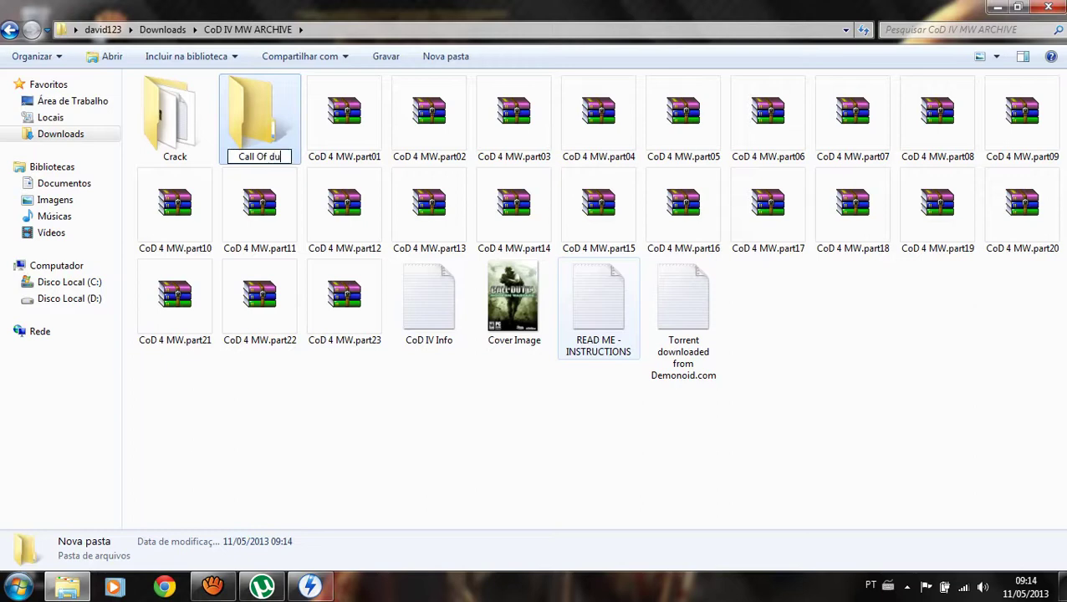
{"action": "type", "text": "ty 4"}
{"action": "key", "text": "Return"}
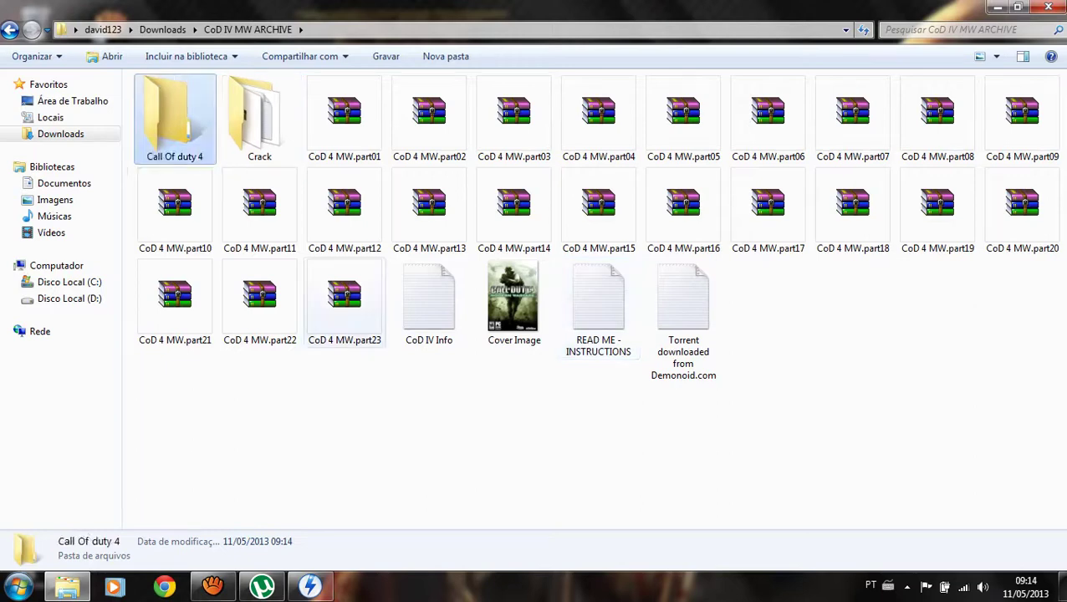
{"action": "key", "text": "Return"}
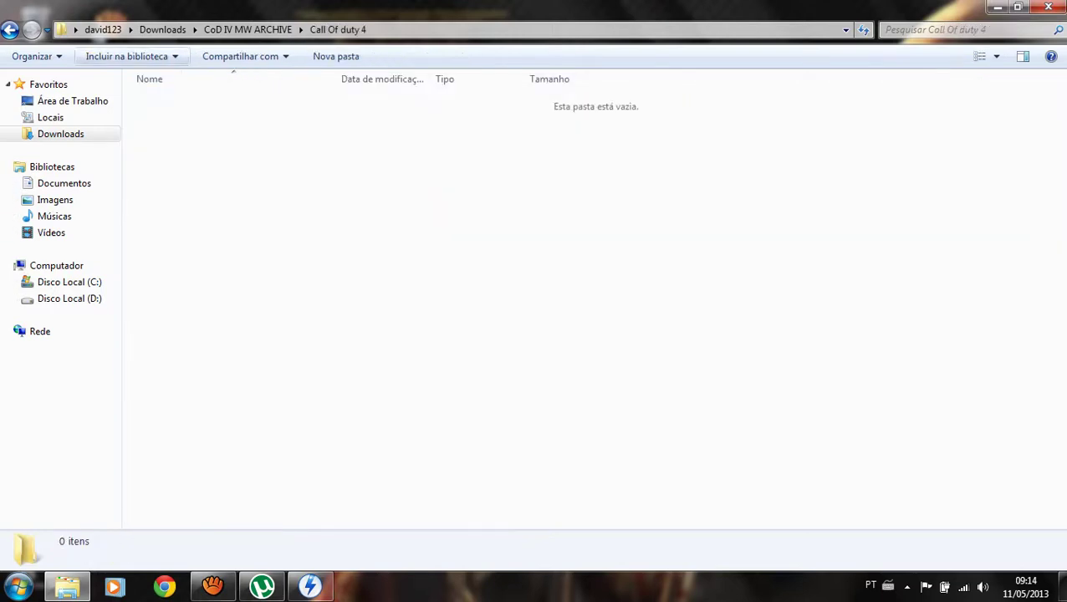
{"action": "key", "text": "BackSpace"}
{"action": "left_click", "coordinate": [344, 117]}
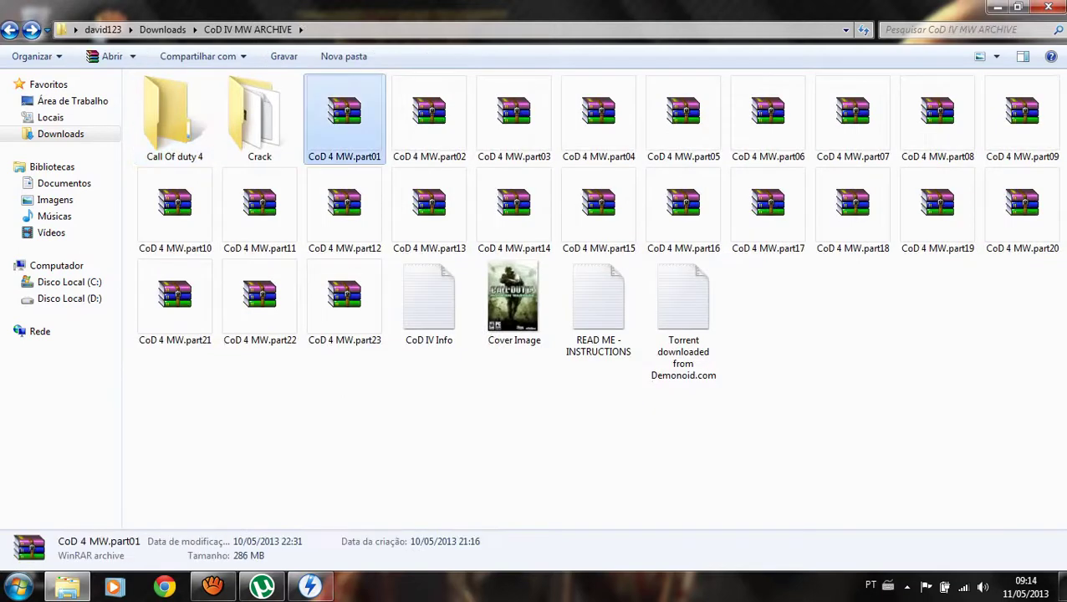
Extract Copy of CoD4MW.iso from CoD 4 MW.part01.rar into the Call Of duty 4 folder.
{"action": "key", "text": "Return"}
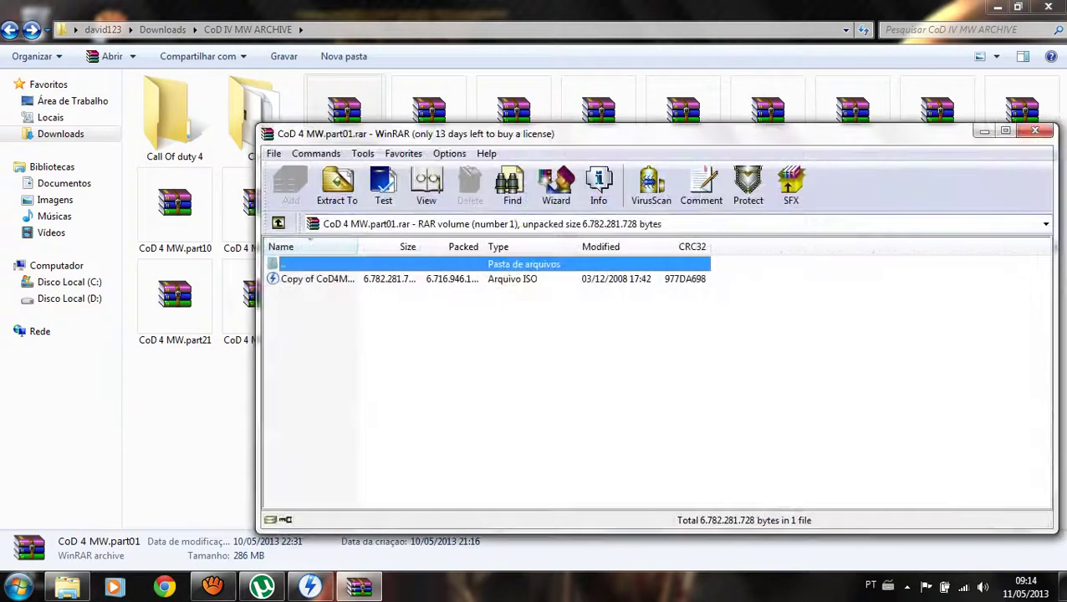
{"action": "left_click", "coordinate": [315, 279]}
{"action": "right_click", "coordinate": [315, 279]}
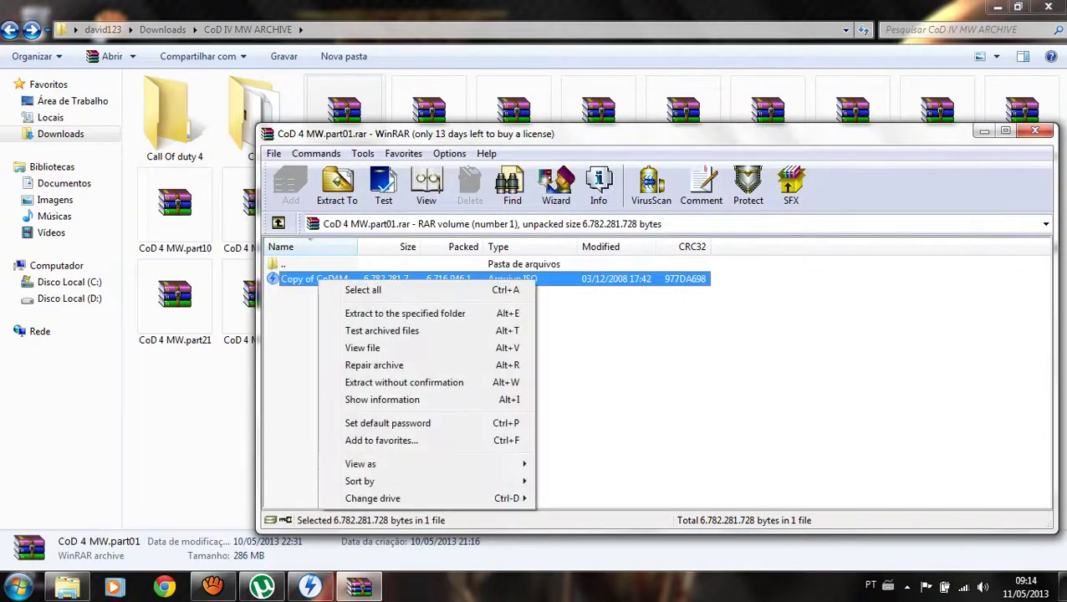
{"action": "key", "text": "Escape"}
{"action": "left_click_drag", "start_coordinate": [315, 279], "coordinate": [175, 117]}
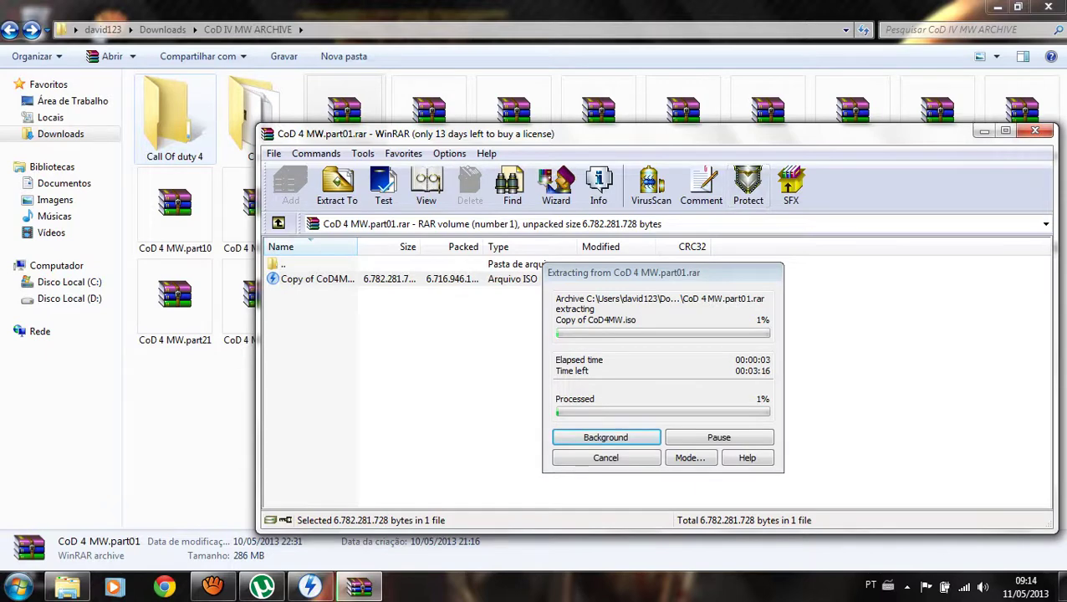
{"action": "mouse_move", "coordinate": [310, 587]}
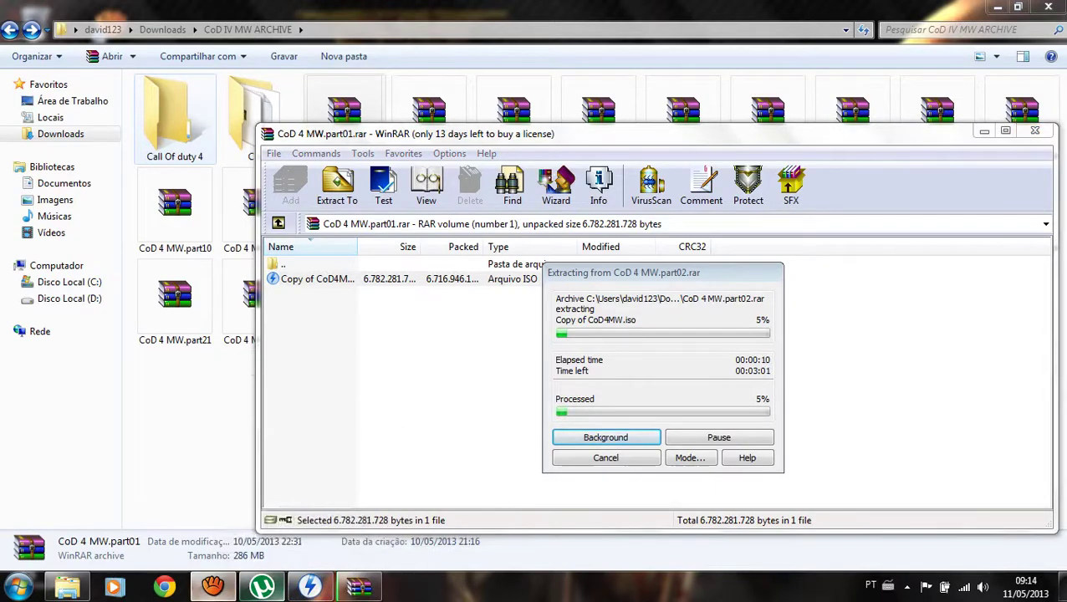
{"action": "left_click", "coordinate": [213, 587]}
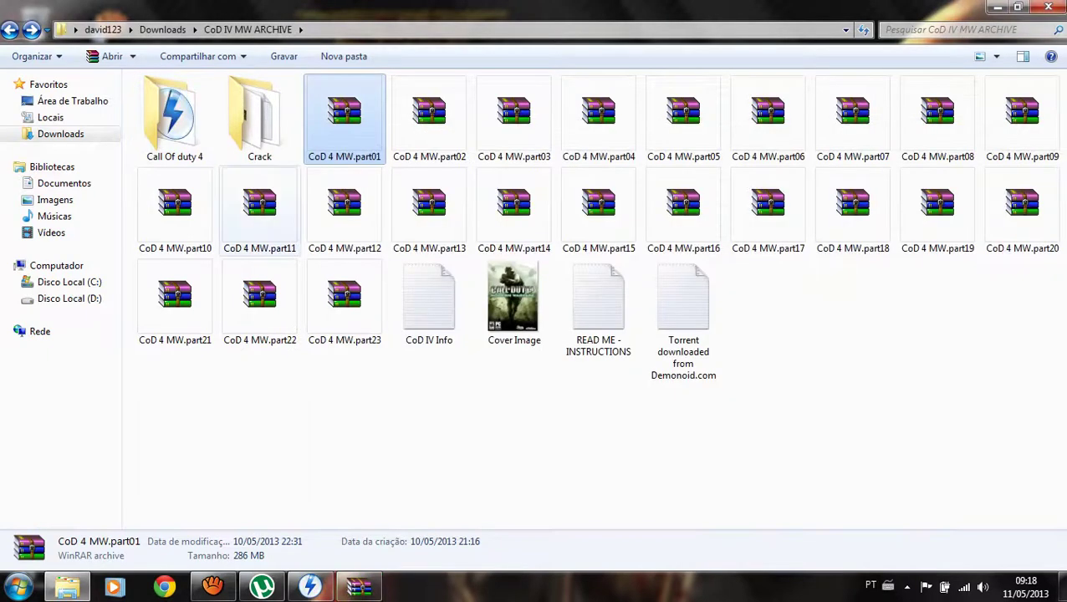
Open Call Of duty 4 to see the ISO, close WinRAR and bring DAEMON Tools Lite forward.
{"action": "left_click", "coordinate": [174, 117]}
{"action": "key", "text": "Return"}
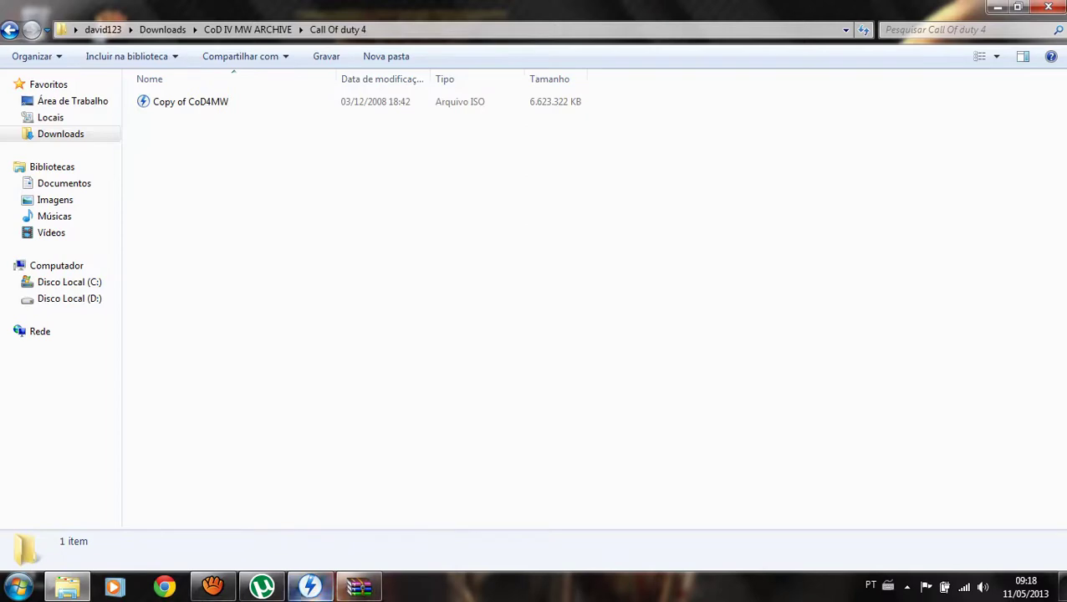
{"action": "key", "text": "super+Down"}
{"action": "left_click", "coordinate": [309, 587]}
{"action": "left_click", "coordinate": [358, 586]}
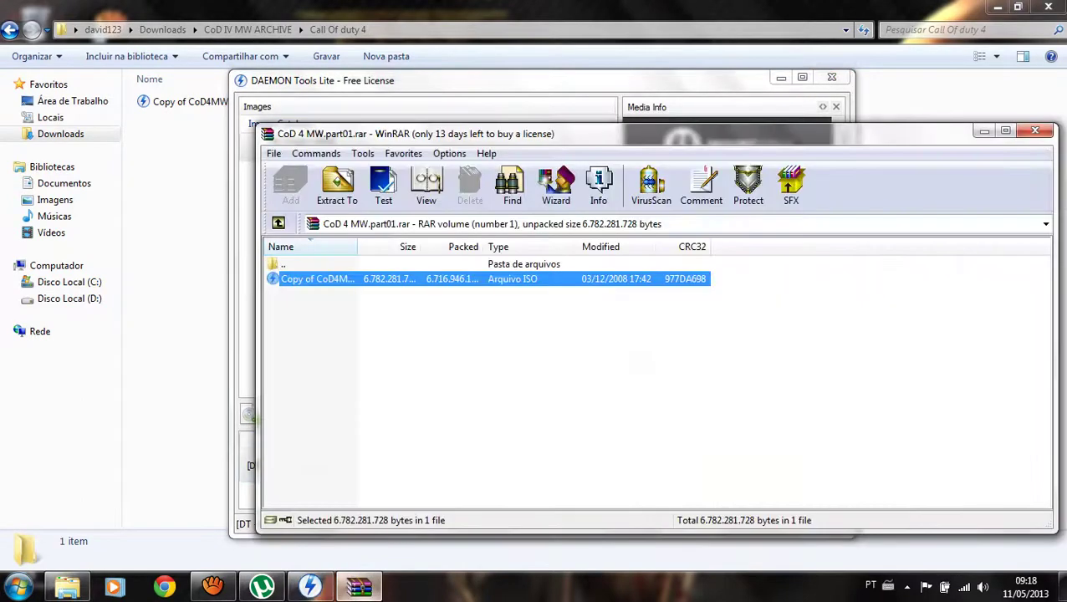
{"action": "left_click", "coordinate": [1035, 130]}
{"action": "left_click_drag", "start_coordinate": [419, 80], "coordinate": [546, 89]}
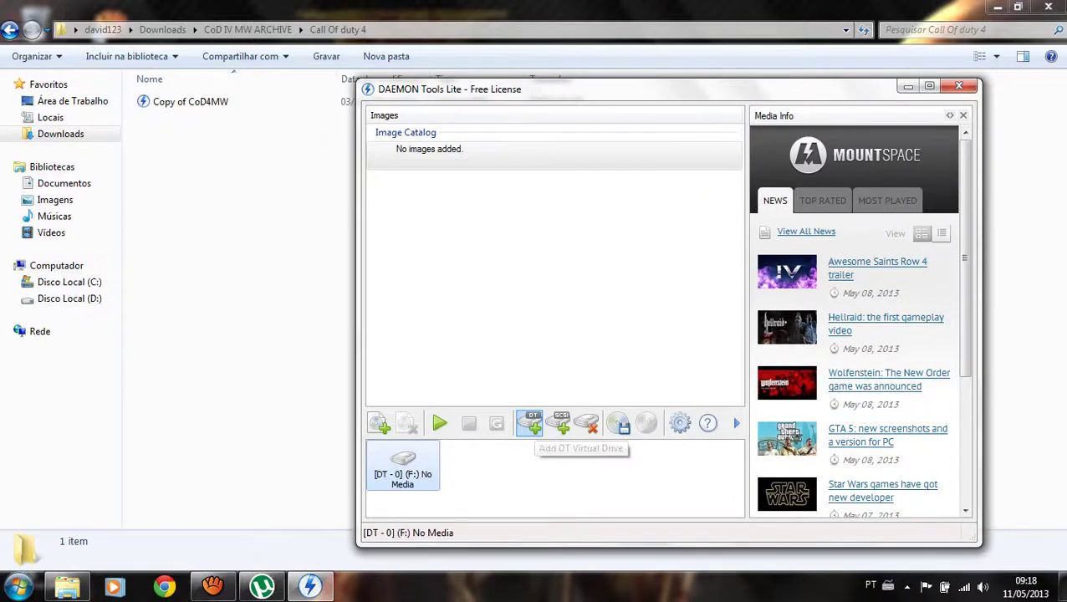
Set up a single virtual drive F: and mount Copy of CoD4MW.iso in it.
{"action": "left_click", "coordinate": [529, 423]}
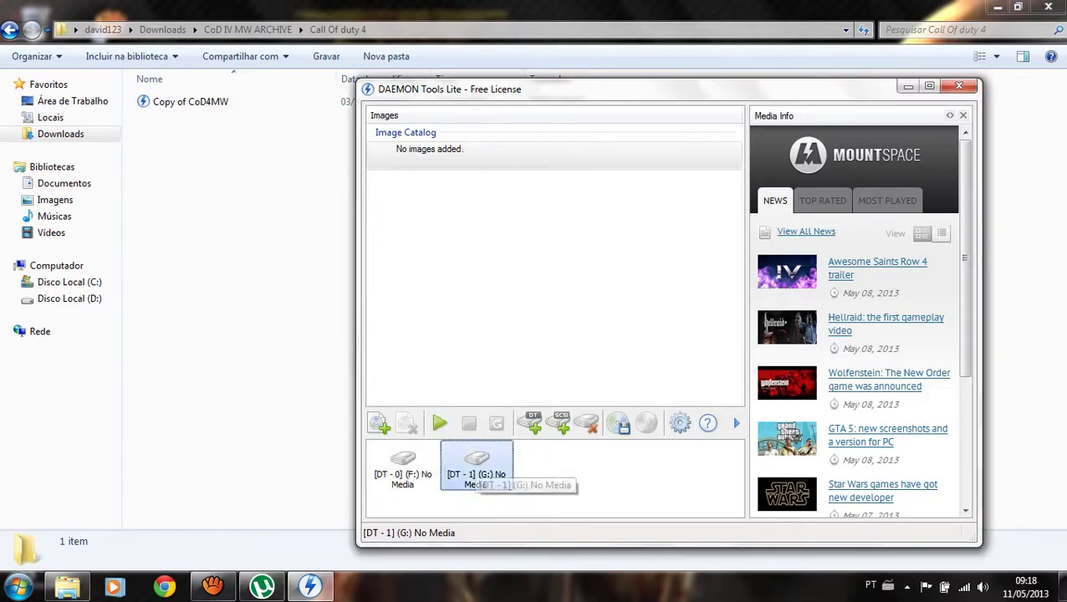
{"action": "left_click", "coordinate": [586, 424]}
{"action": "key", "text": "Return"}
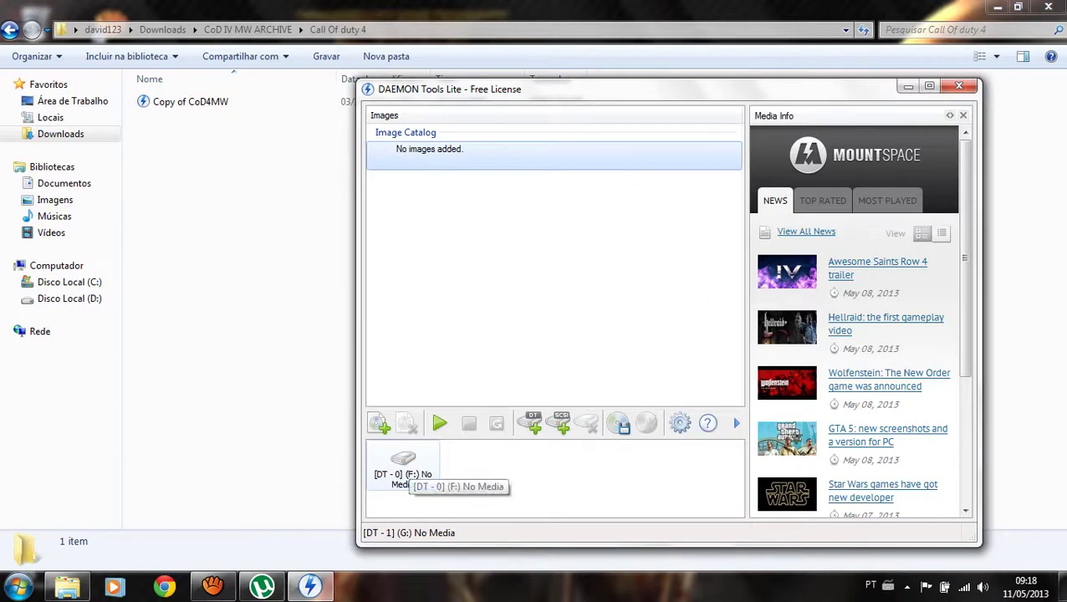
{"action": "double_click", "coordinate": [403, 464]}
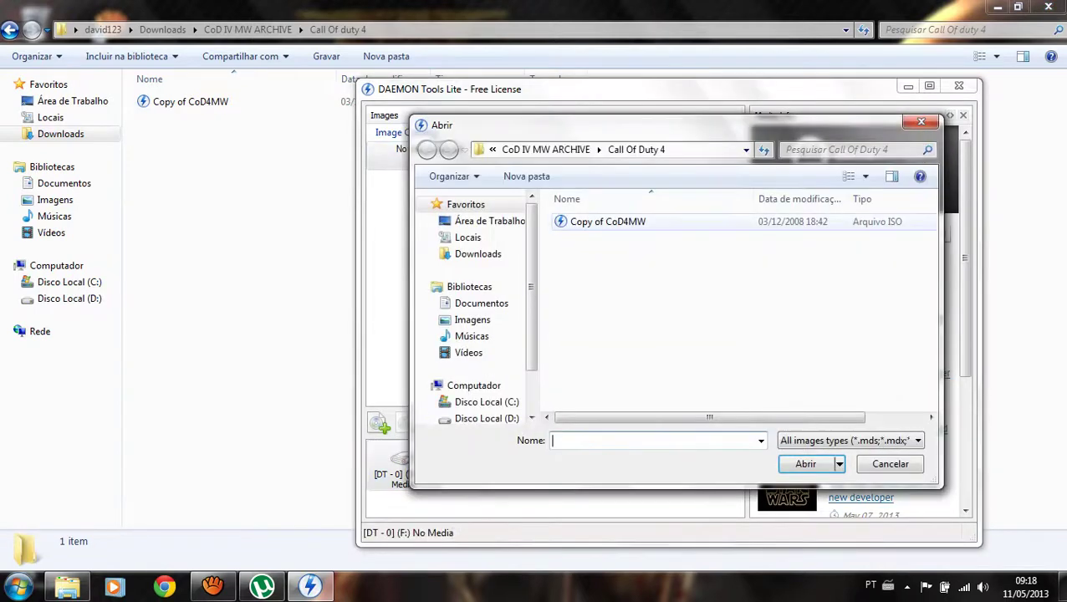
{"action": "double_click", "coordinate": [608, 221]}
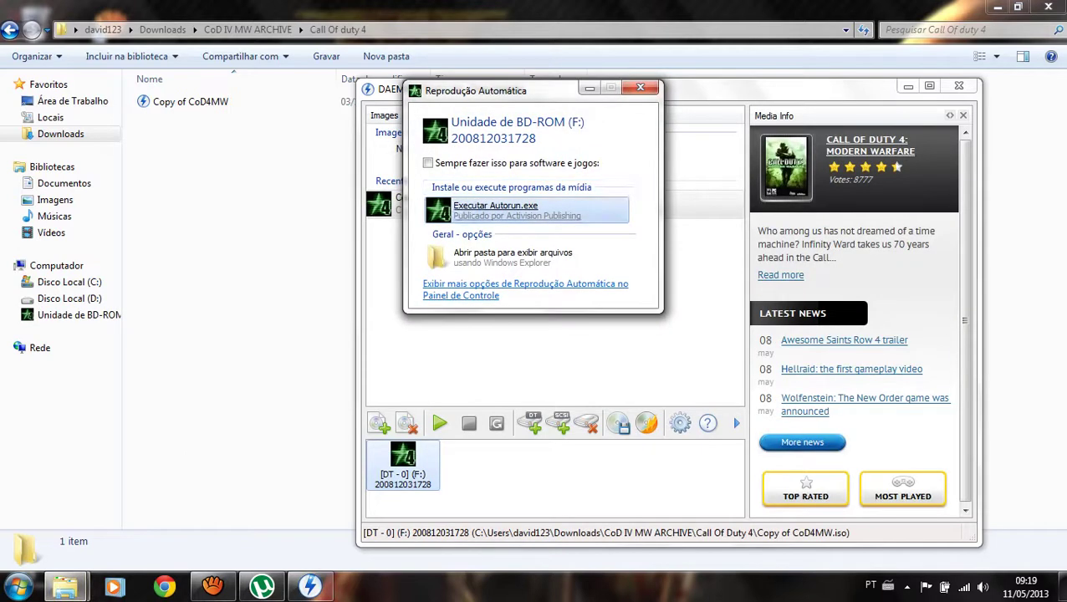
Run Autorun.exe from the disc's AutoPlay prompt to launch the Call of Duty 4 setup.
{"action": "key", "text": "Escape"}
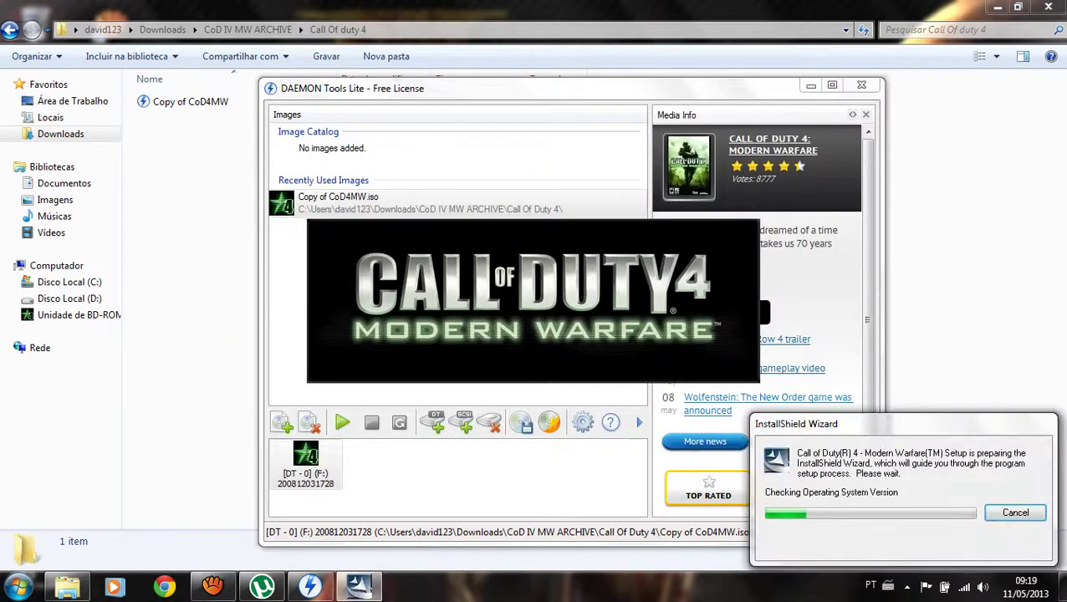
{"action": "mouse_move", "coordinate": [213, 586]}
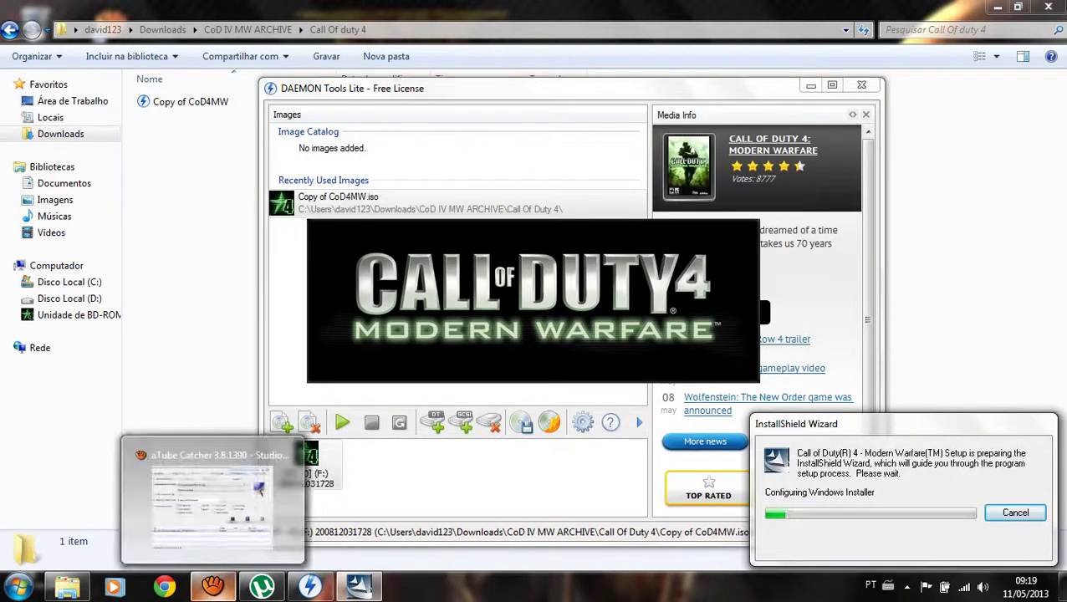
{"action": "left_click", "coordinate": [260, 490]}
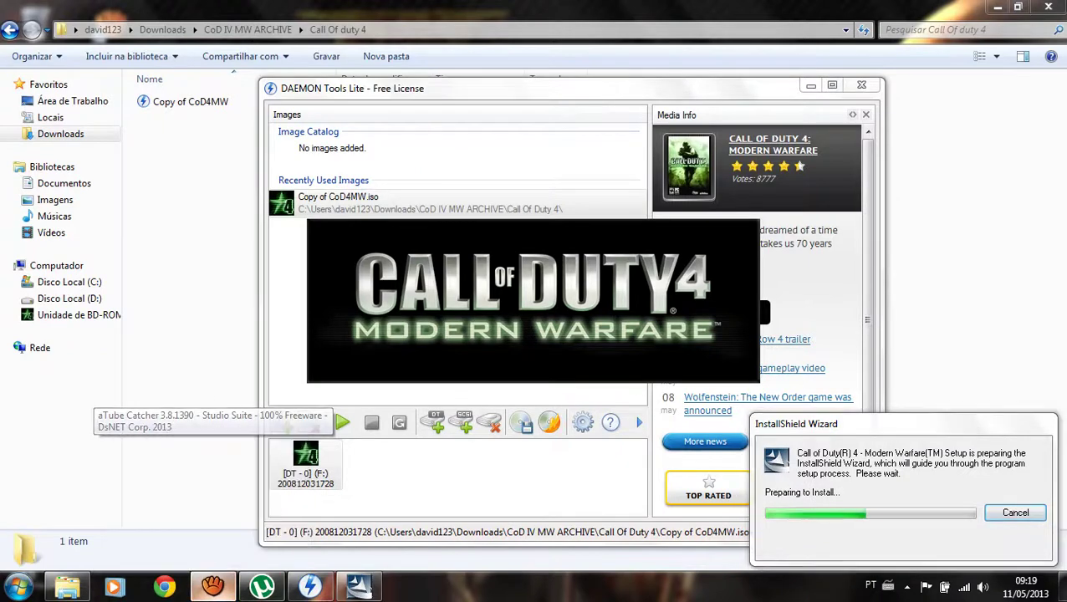
{"action": "left_click", "coordinate": [636, 373]}
Continue past the installer welcome page and open the Crack folder's Serial file in Notepad.
{"action": "left_click", "coordinate": [768, 84]}
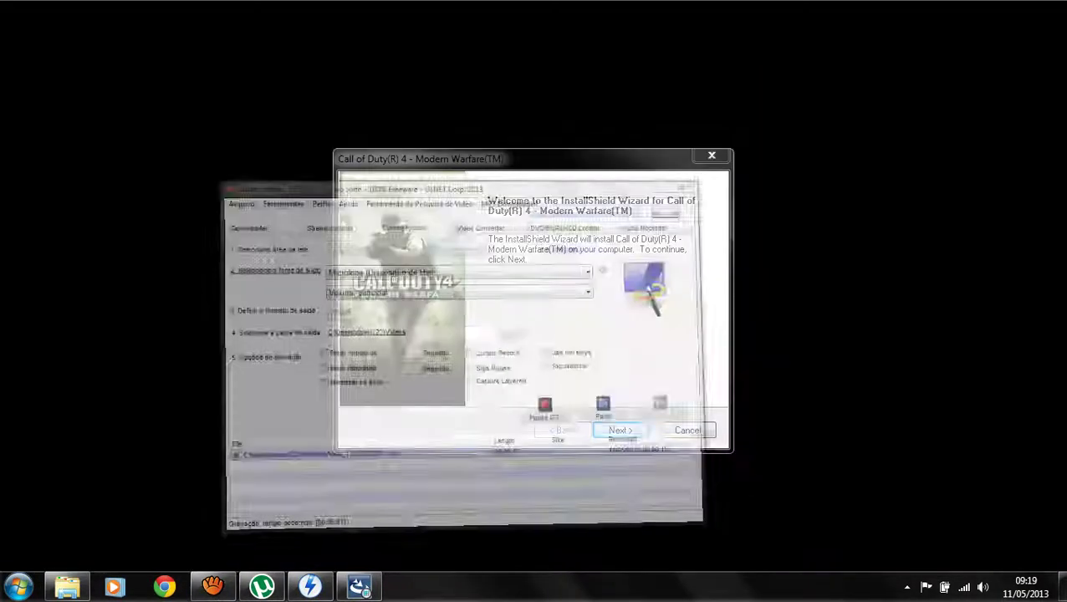
{"action": "key", "text": "Return"}
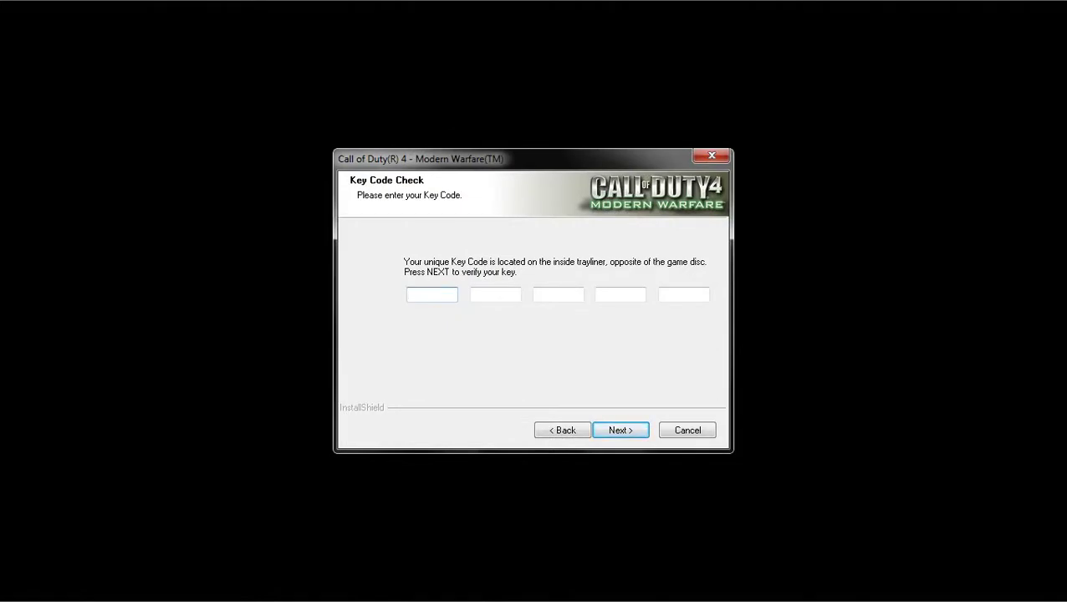
{"action": "key", "text": "super"}
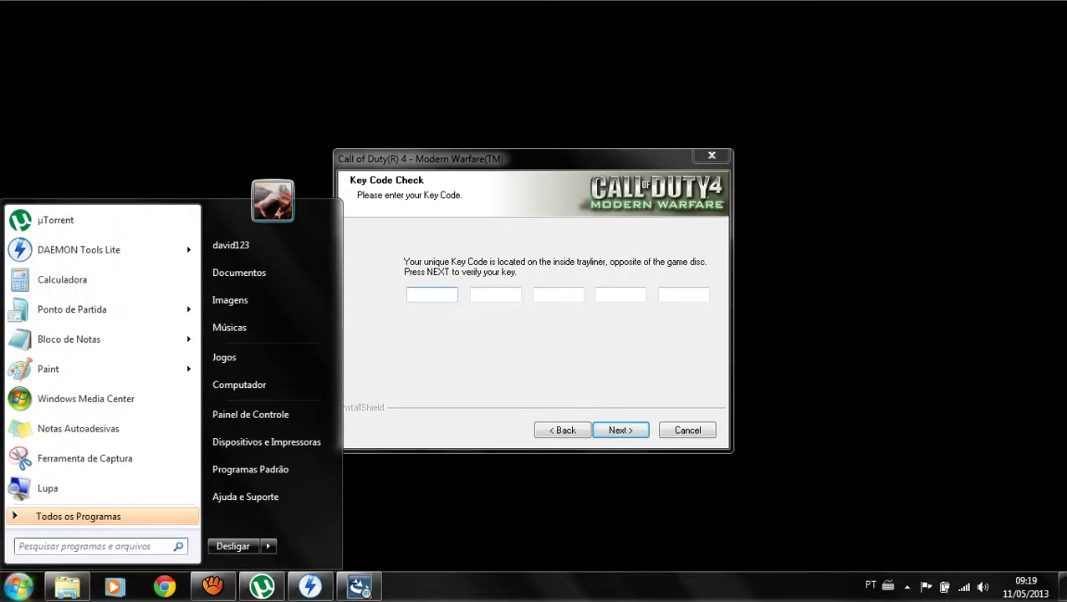
{"action": "left_click", "coordinate": [67, 585]}
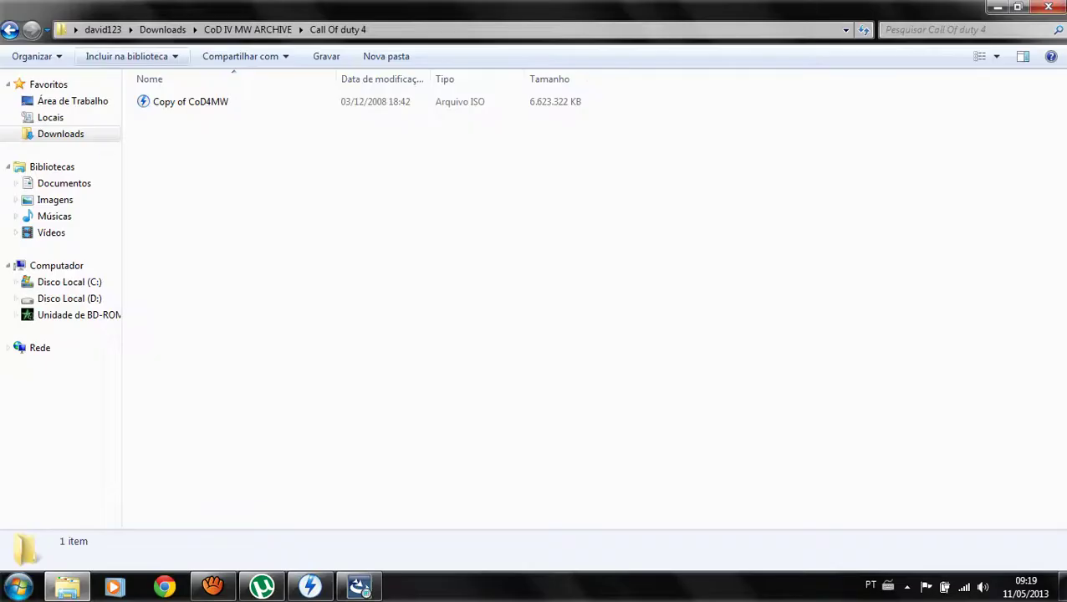
{"action": "key", "text": "BackSpace"}
{"action": "key", "text": "Right"}
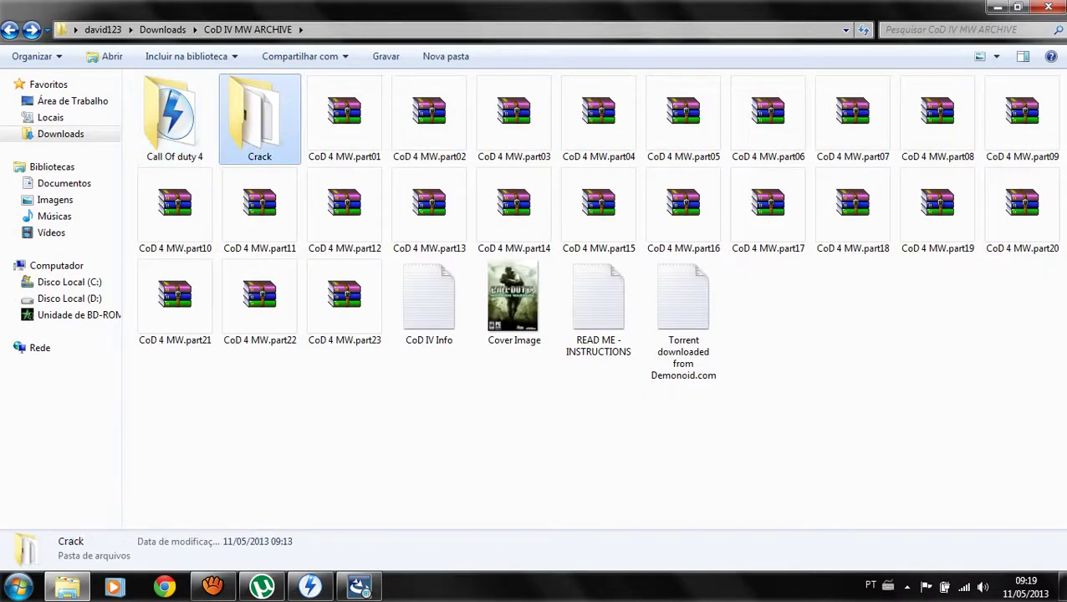
{"action": "key", "text": "Return"}
{"action": "key", "text": "Right"}
{"action": "key", "text": "Right"}
{"action": "key", "text": "Return"}
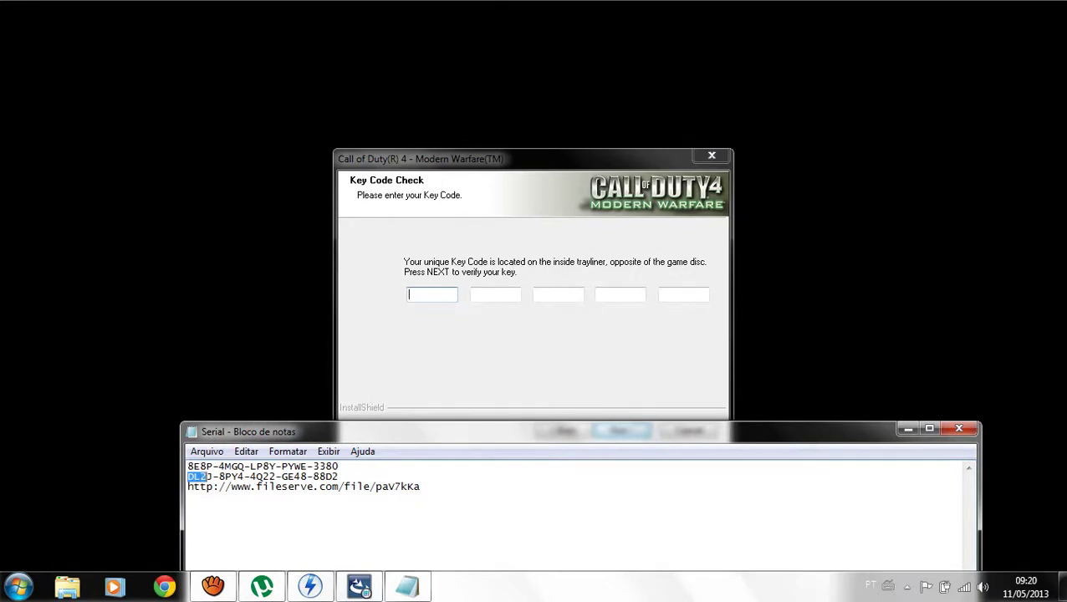
Paste the first two key blocks from the Serial file into key fields one and two.
{"action": "key", "text": "alt+Tab"}
{"action": "key", "text": "ctrl+v"}
{"action": "key", "text": "super"}
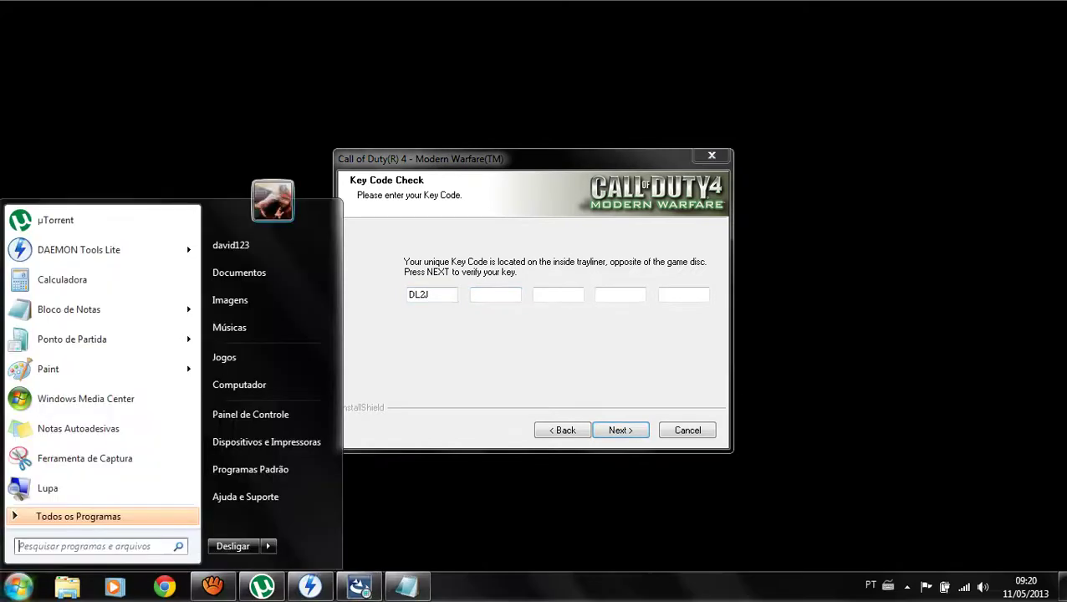
{"action": "key", "text": "alt+Tab"}
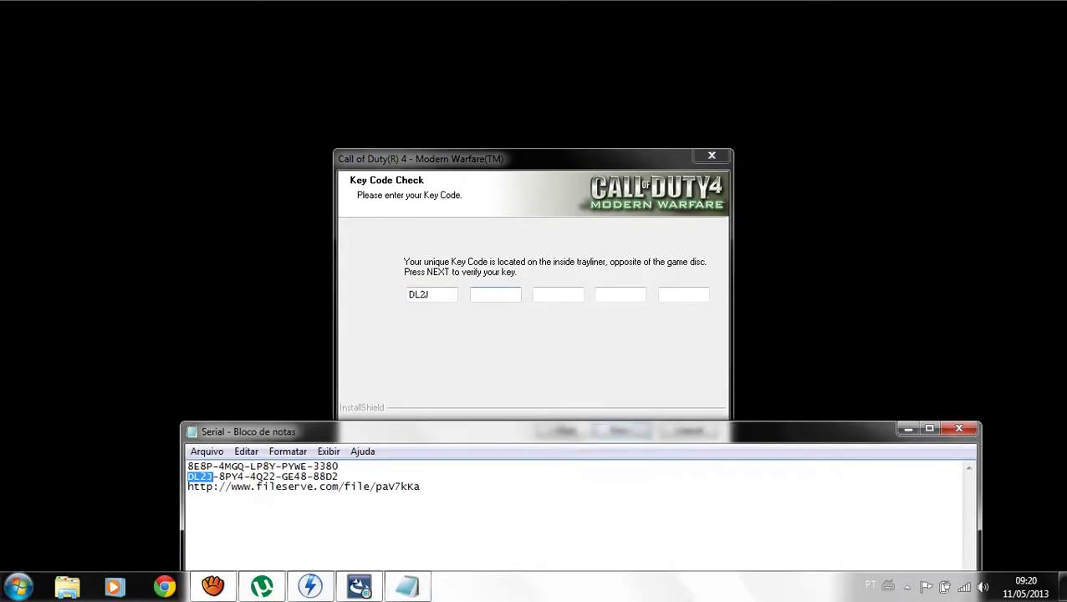
{"action": "key", "text": "Right"}
{"action": "key", "text": "Right"}
{"action": "key", "text": "shift+Right"}
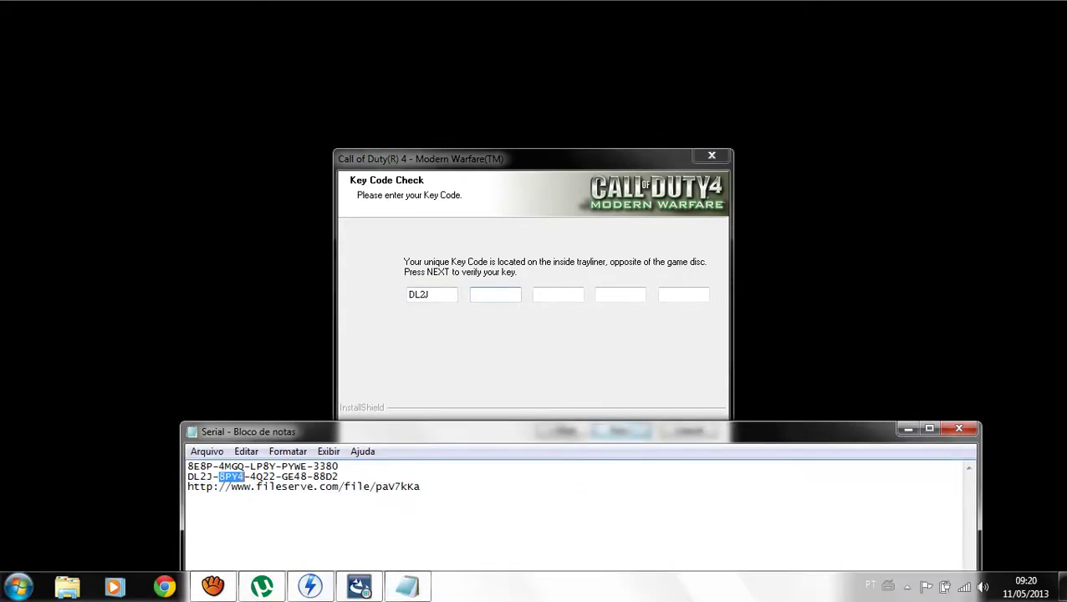
{"action": "key", "text": "alt+Tab"}
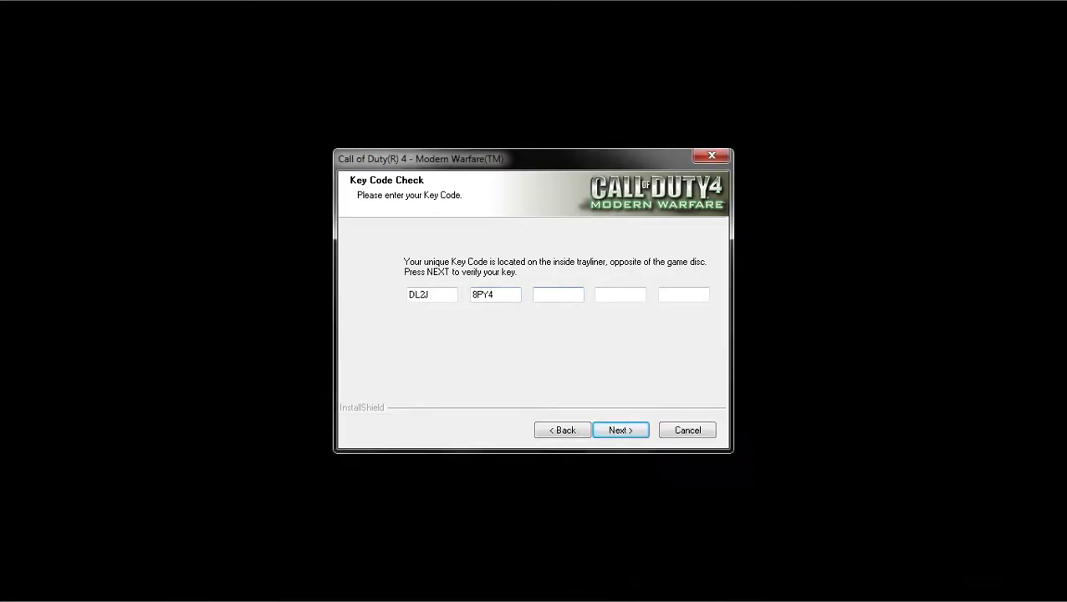
Copy the third key block from the Serial file into the third key field.
{"action": "key", "text": "super"}
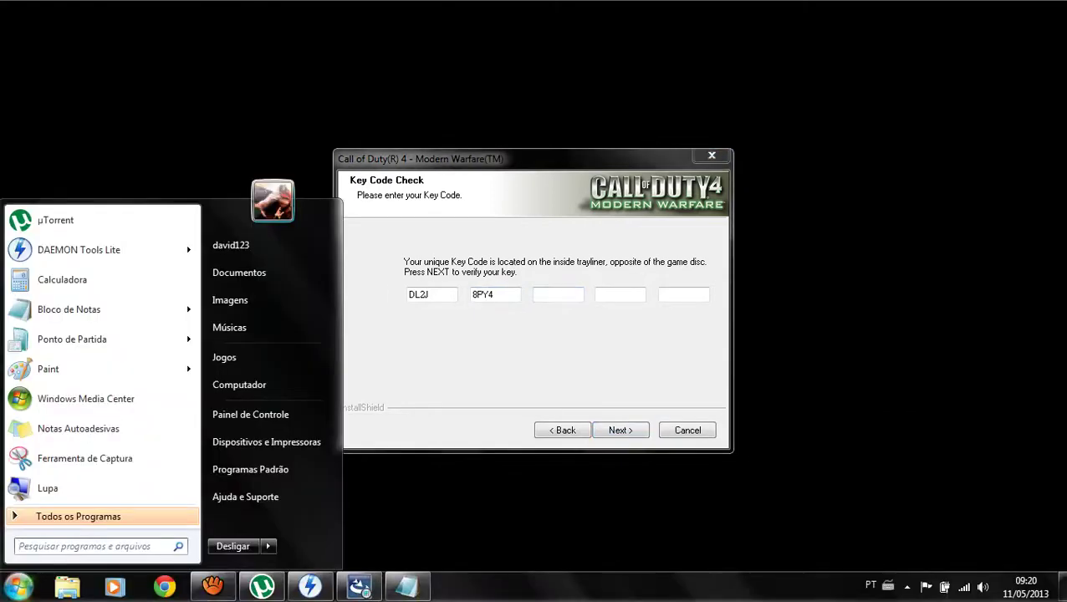
{"action": "key", "text": "alt+Tab"}
{"action": "key", "text": "Right"}
{"action": "key", "text": "Right"}
{"action": "key", "text": "shift+Right"}
{"action": "key", "text": "shift+Right"}
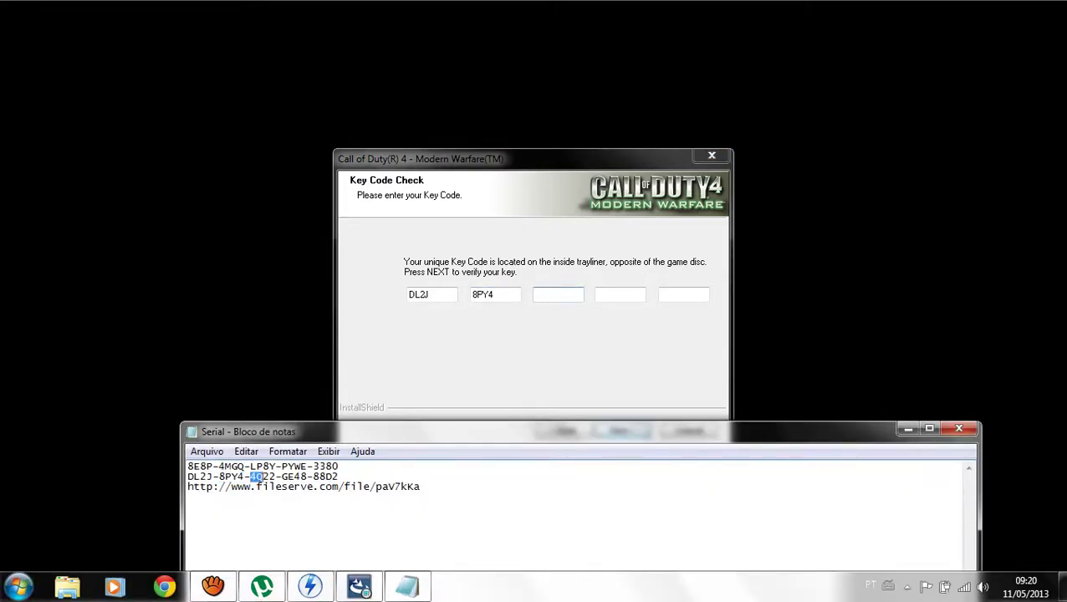
{"action": "key", "text": "ctrl+c"}
{"action": "key", "text": "alt+Tab"}
{"action": "key", "text": "ctrl+v"}
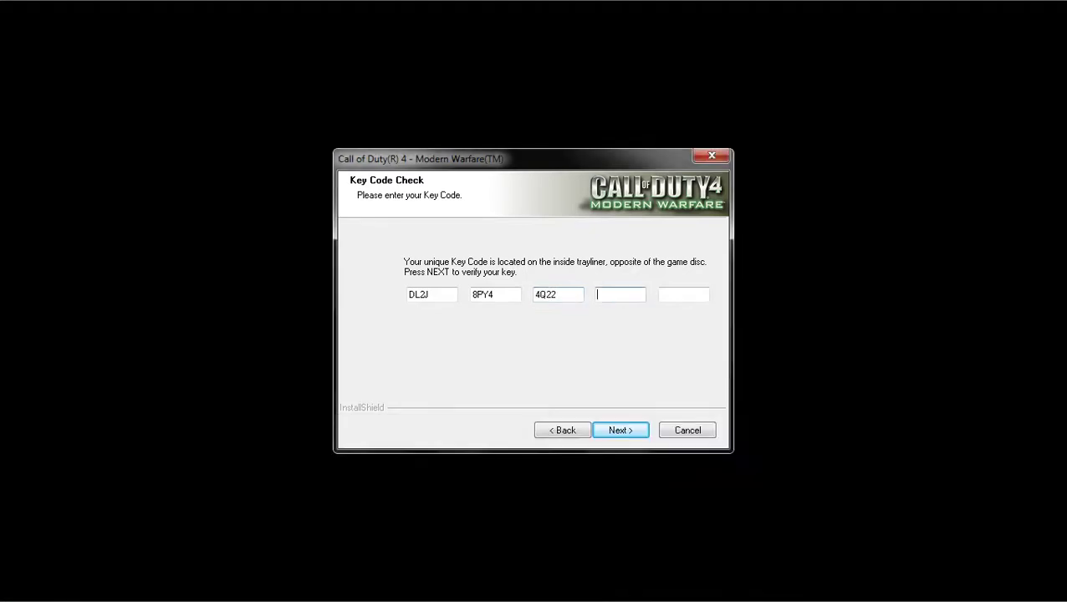
Copy the fourth key block from the Serial file into the fourth key field.
{"action": "key", "text": "super"}
{"action": "key", "text": "Escape"}
{"action": "key", "text": "alt+Tab"}
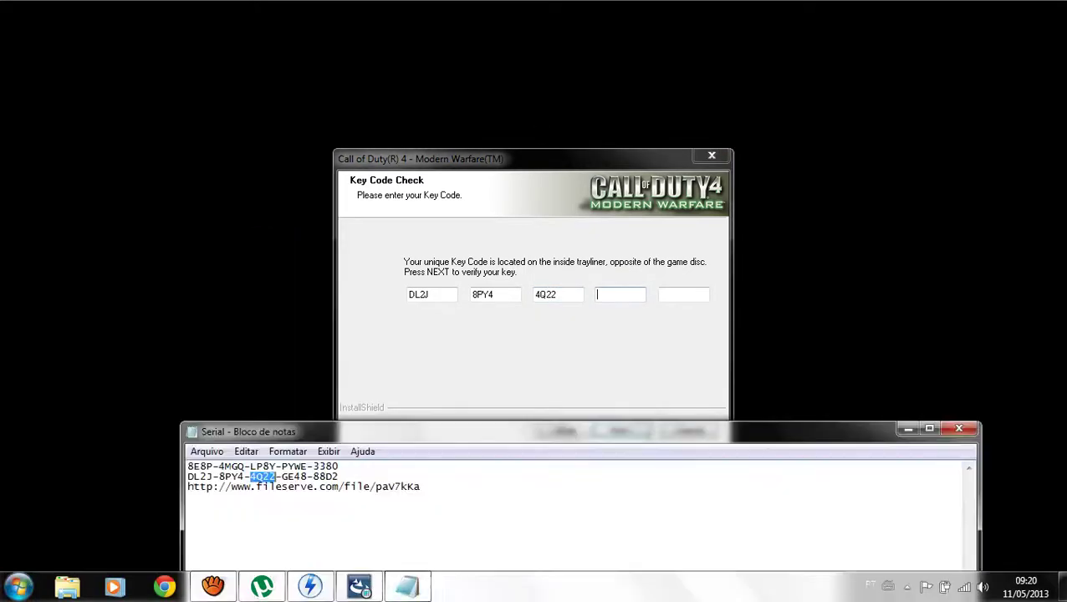
{"action": "key", "text": "Right"}
{"action": "key", "text": "Right"}
{"action": "key", "text": "shift+Right"}
{"action": "key", "text": "shift+Right"}
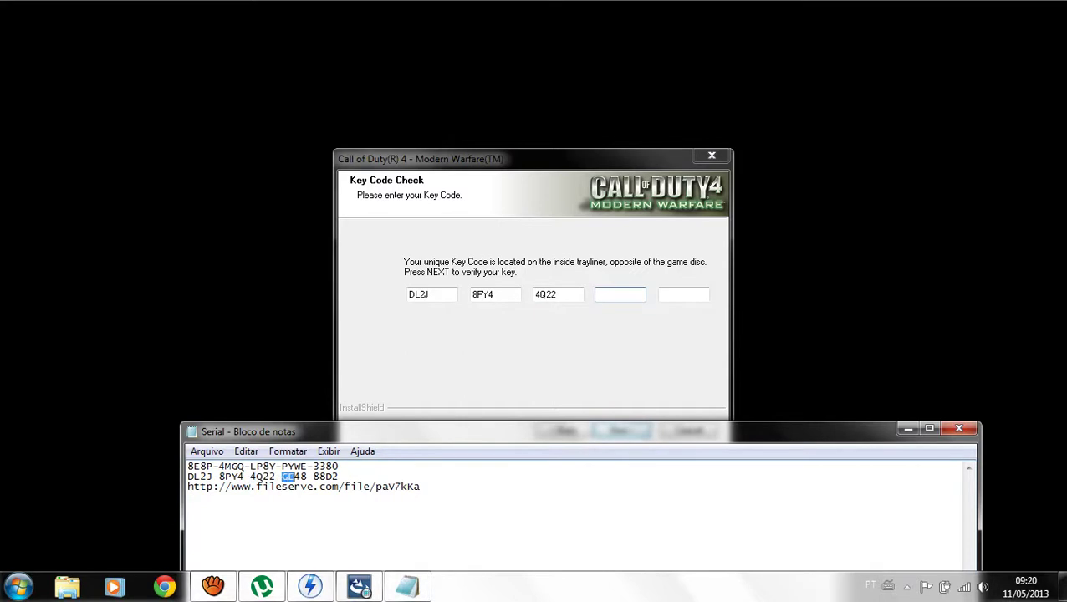
{"action": "key", "text": "ctrl+c"}
{"action": "key", "text": "alt+Tab"}
{"action": "key", "text": "ctrl+v"}
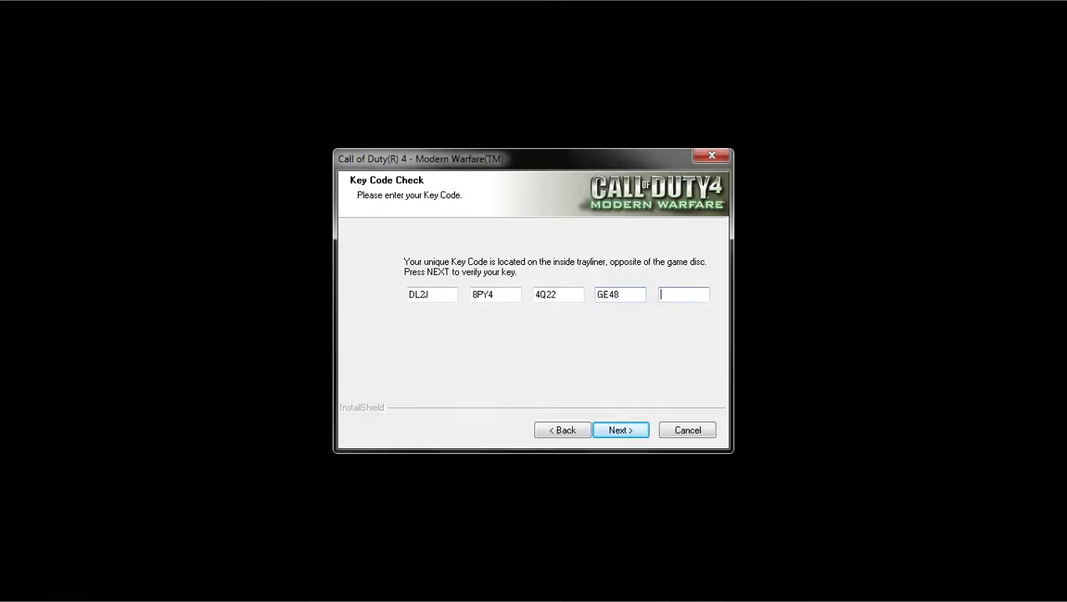
Enter the last key block, submit the key code and acknowledge it as valid.
{"action": "key", "text": "super"}
{"action": "key", "text": "alt+Tab"}
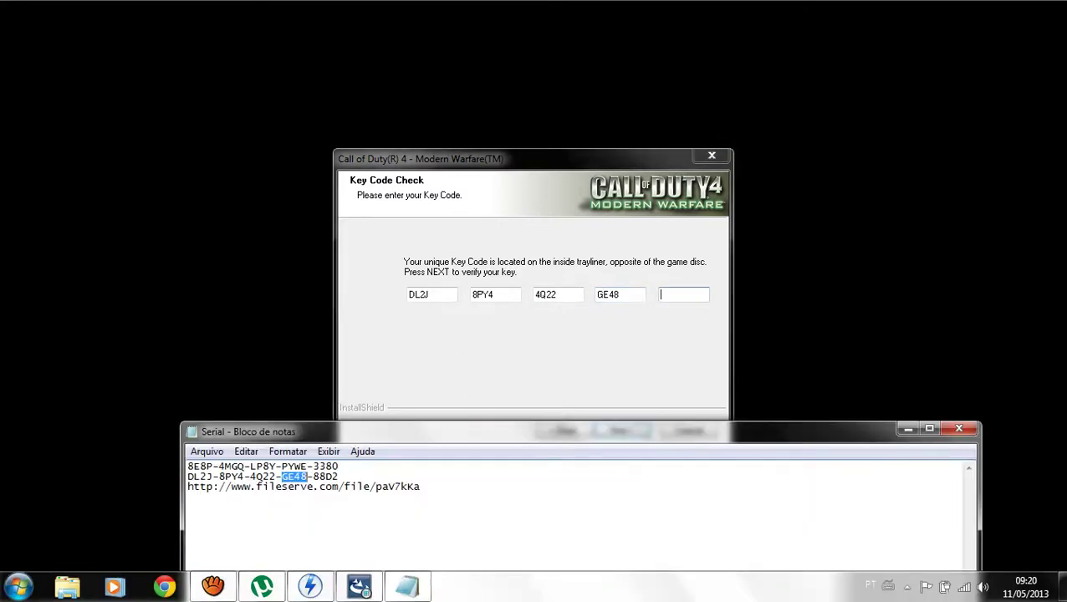
{"action": "key", "text": "End"}
{"action": "key", "text": "shift+Left"}
{"action": "key", "text": "shift+Left"}
{"action": "key", "text": "shift+Left"}
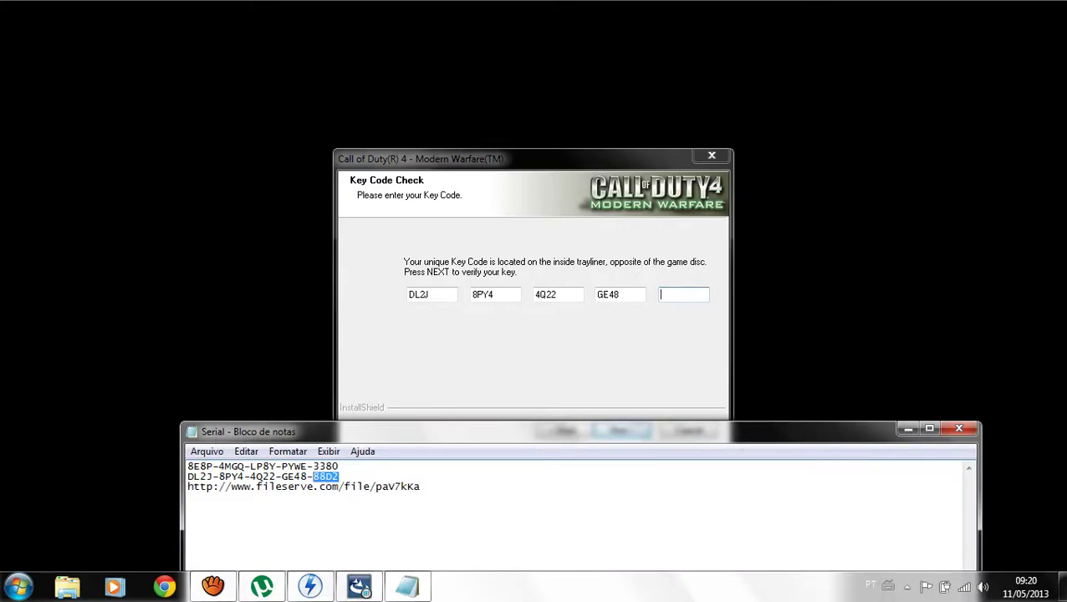
{"action": "key", "text": "alt+Tab"}
{"action": "key", "text": "Return"}
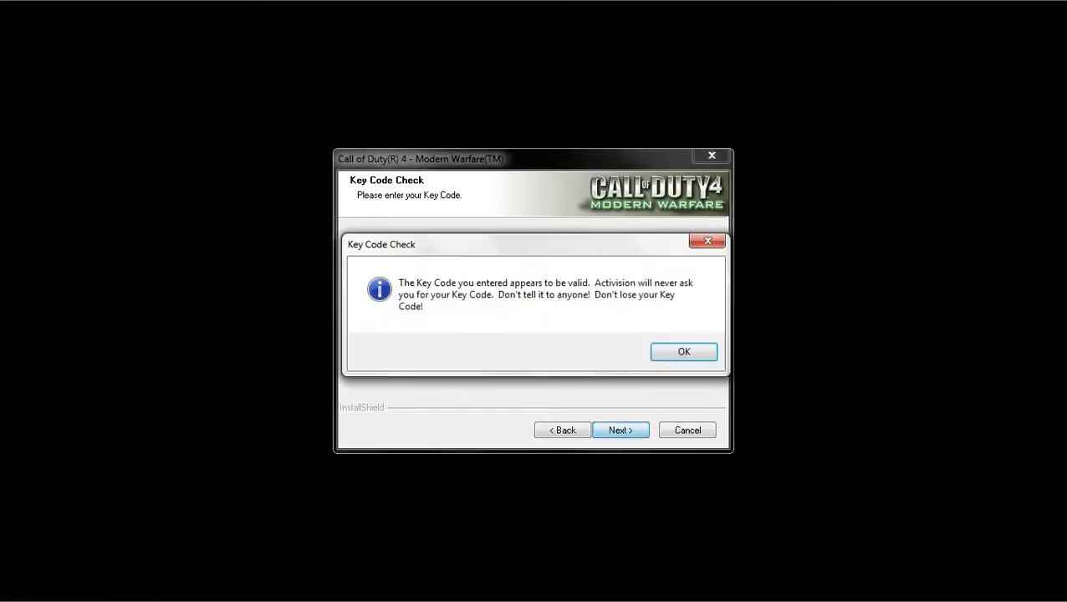
{"action": "key", "text": "Return"}
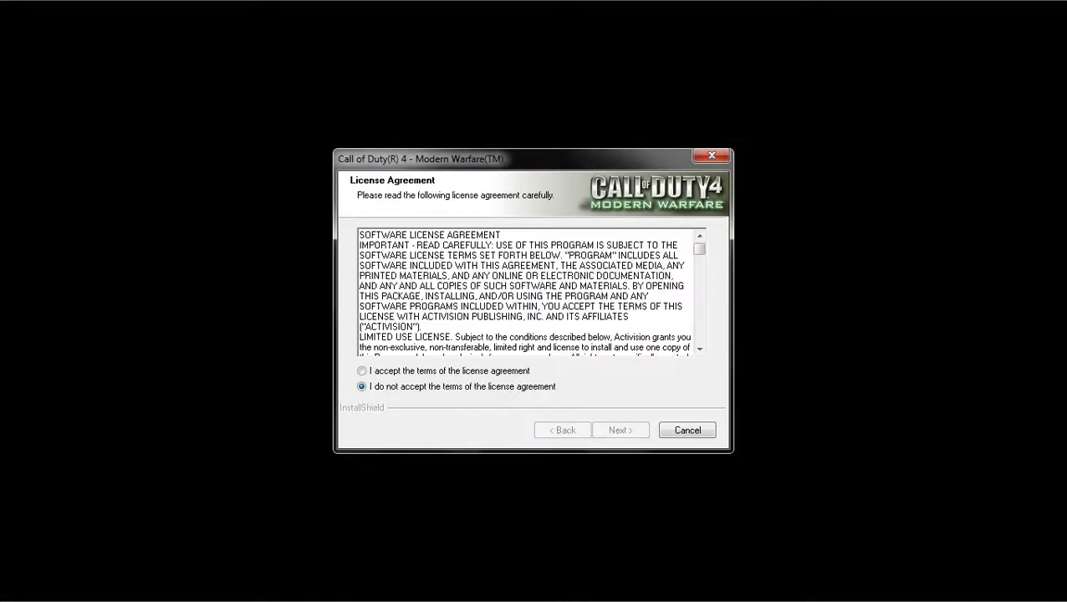
Accept the game license, agree to install PunkBuster and accept its license, continuing through setup.
{"action": "left_click", "coordinate": [362, 371]}
{"action": "key", "text": "Return"}
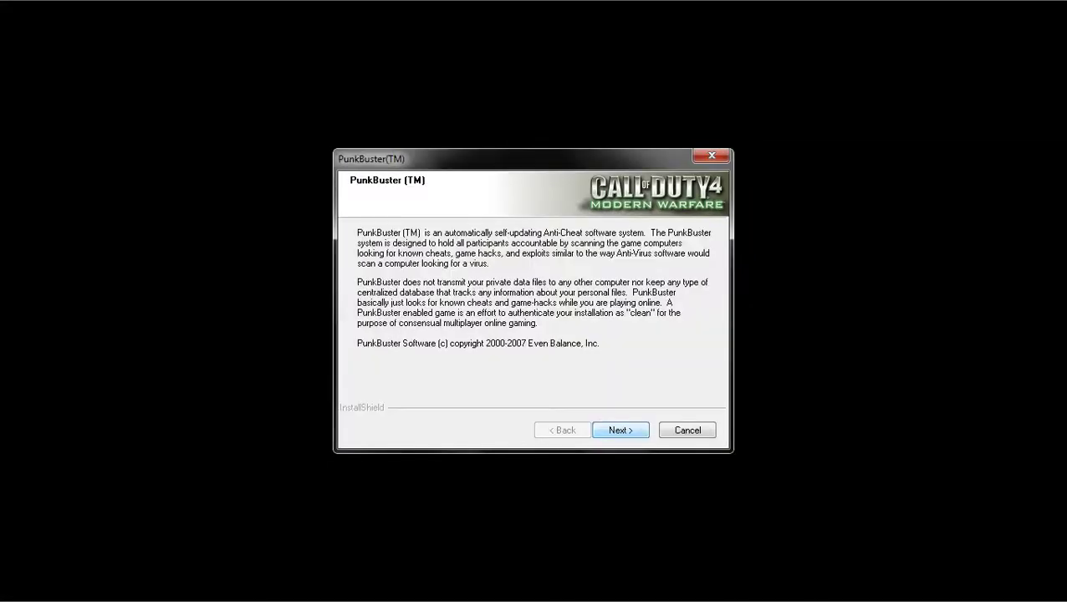
{"action": "key", "text": "Return"}
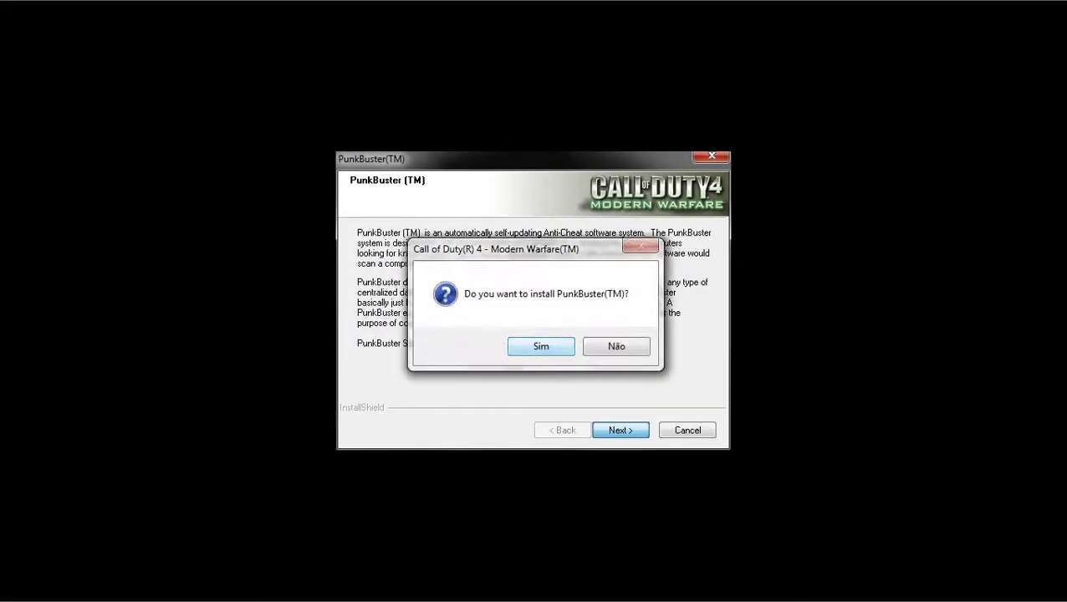
{"action": "key", "text": "Return"}
{"action": "left_click", "coordinate": [361, 370]}
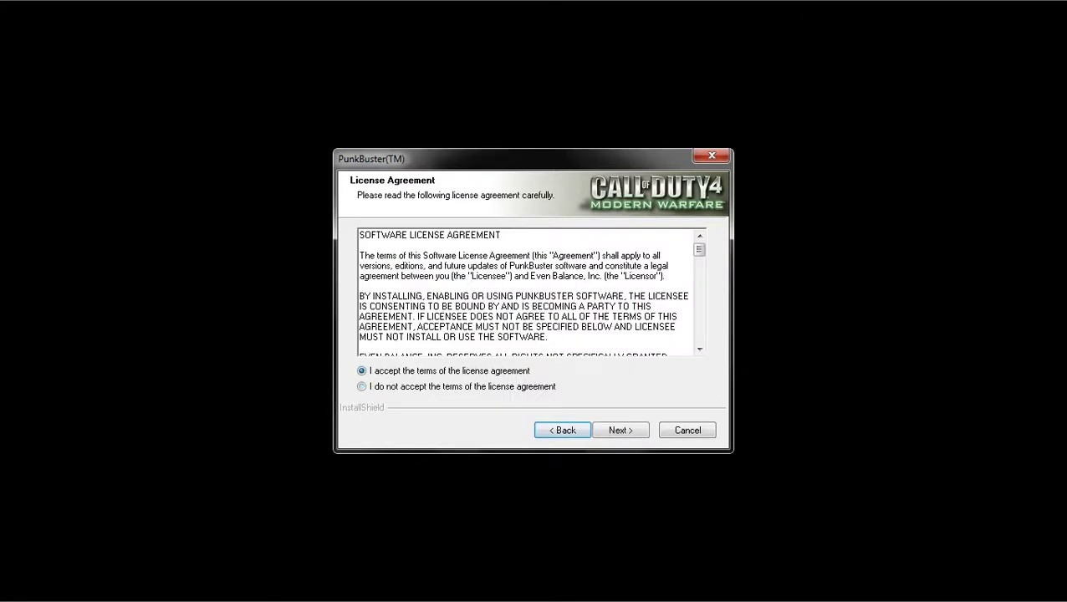
{"action": "key", "text": "Return"}
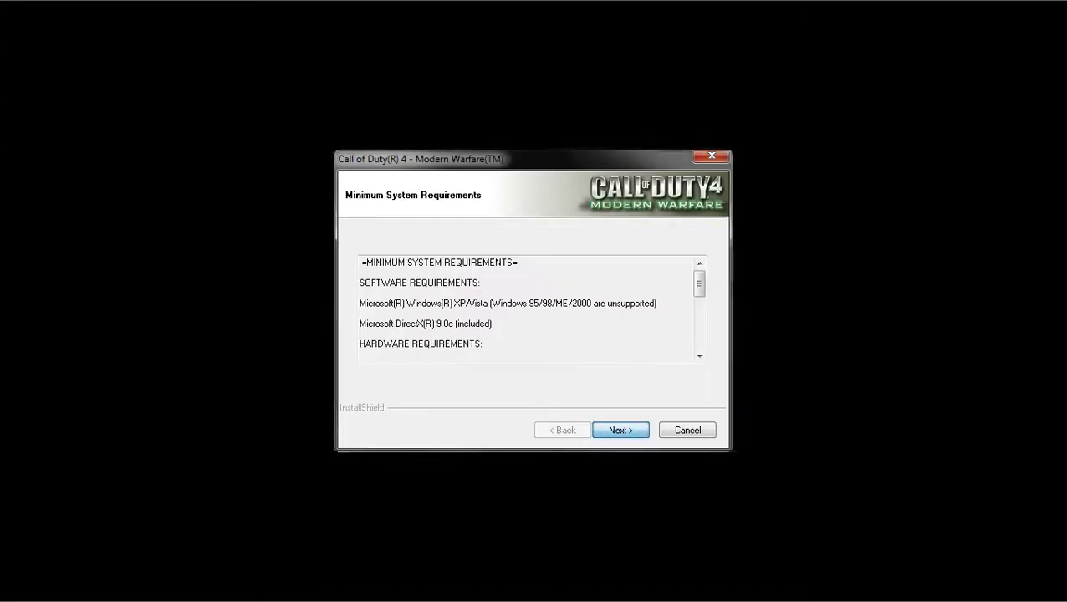
{"action": "key", "text": "Return"}
{"action": "key", "text": "Return"}
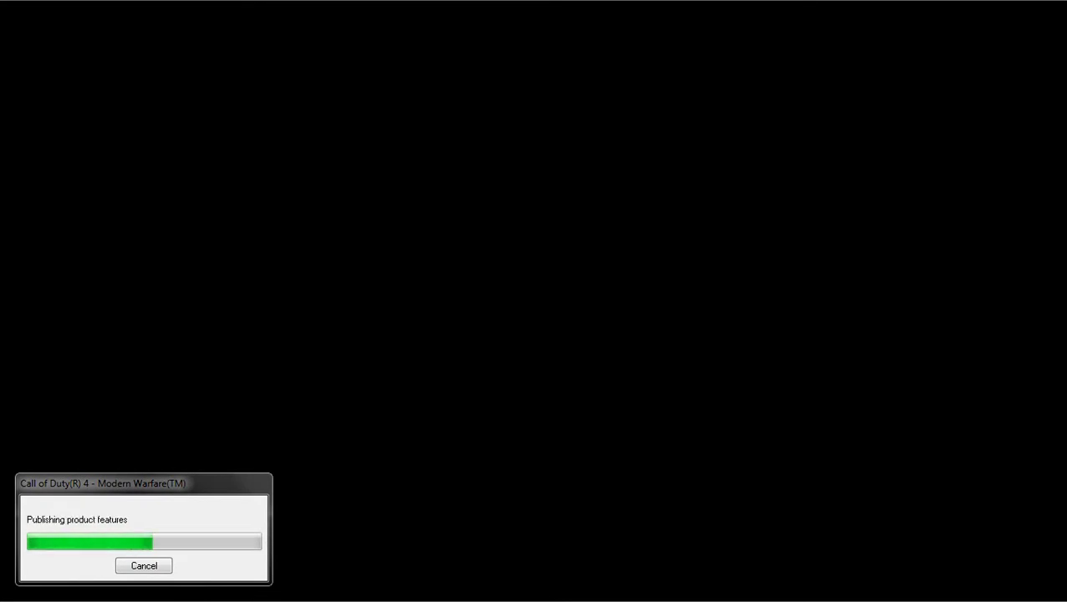
Keep the screen recorder hidden and agree to create a desktop shortcut for the game.
{"action": "key", "text": "super"}
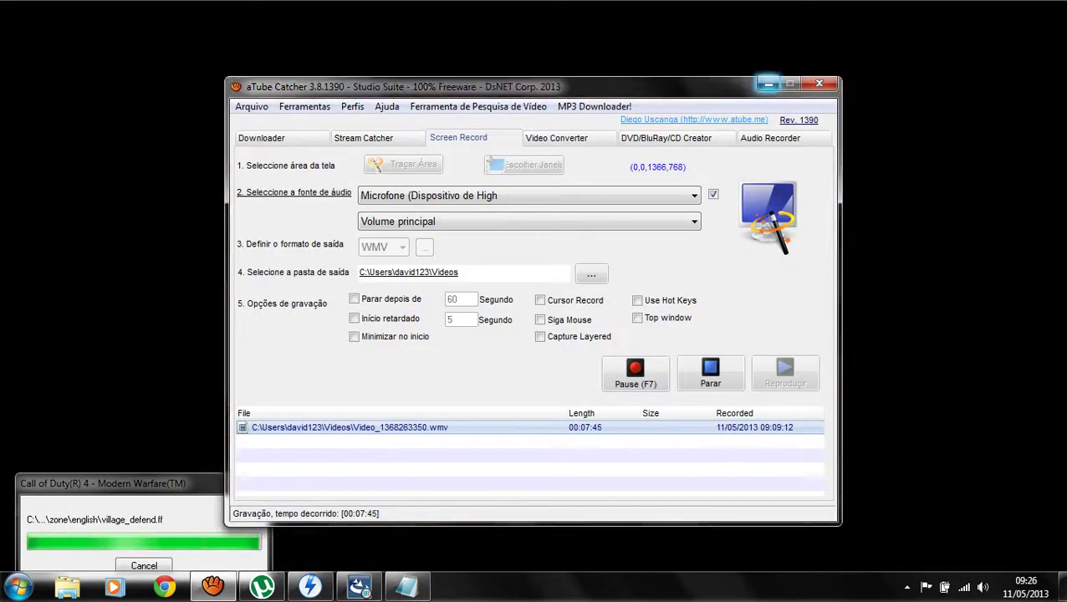
{"action": "left_click", "coordinate": [768, 84]}
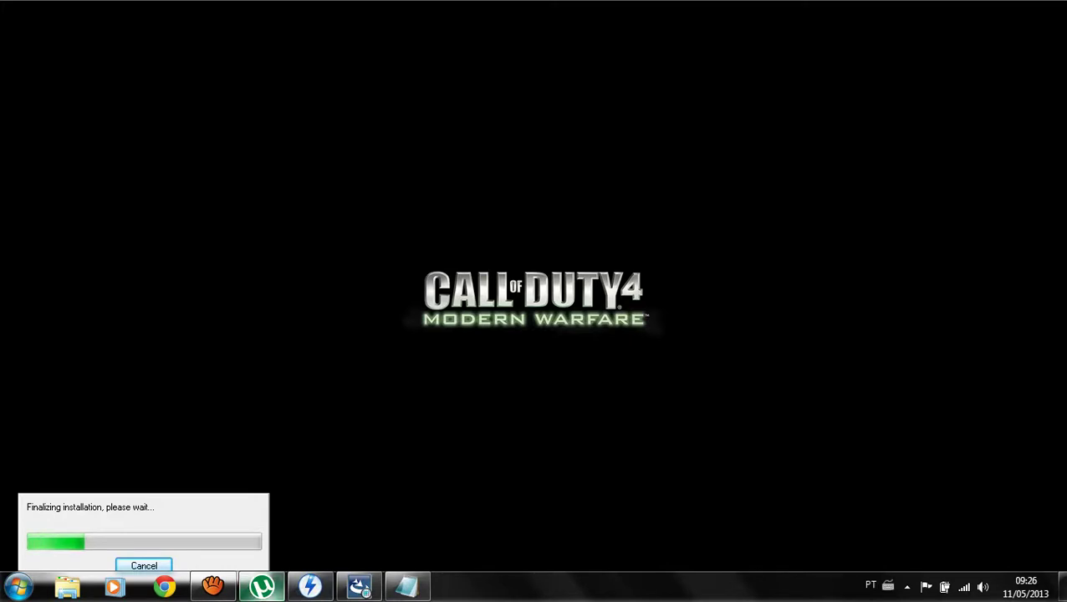
{"action": "mouse_move", "coordinate": [262, 586]}
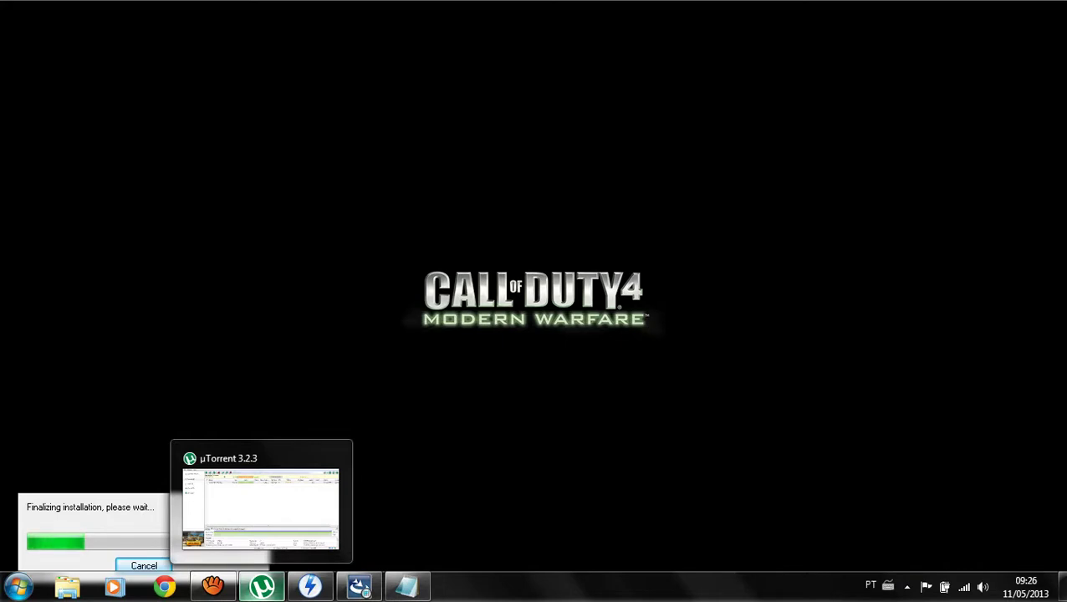
{"action": "left_click", "coordinate": [212, 586]}
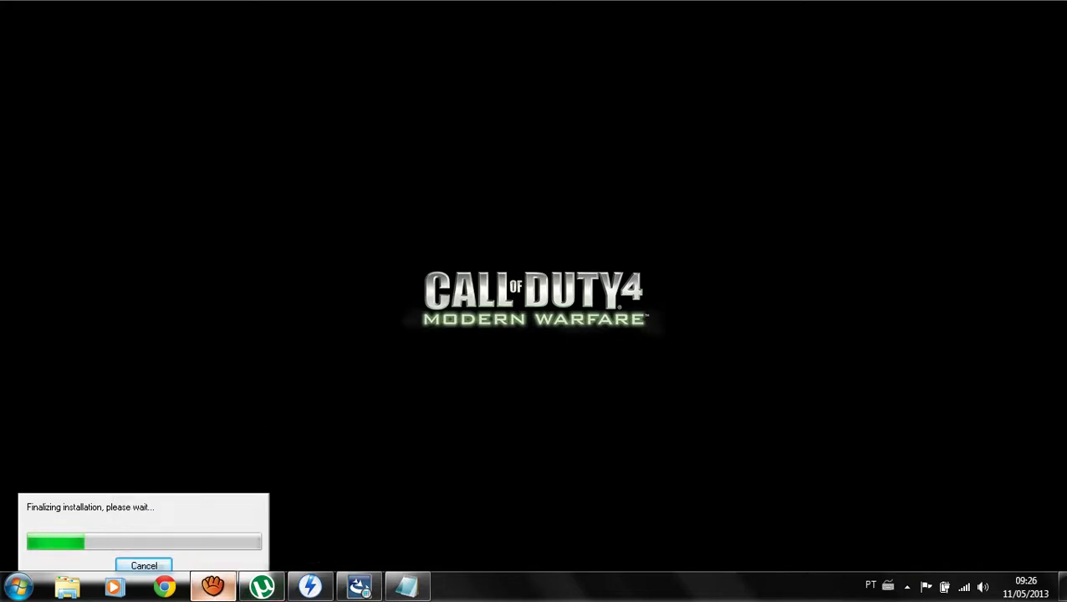
{"action": "left_click", "coordinate": [768, 84]}
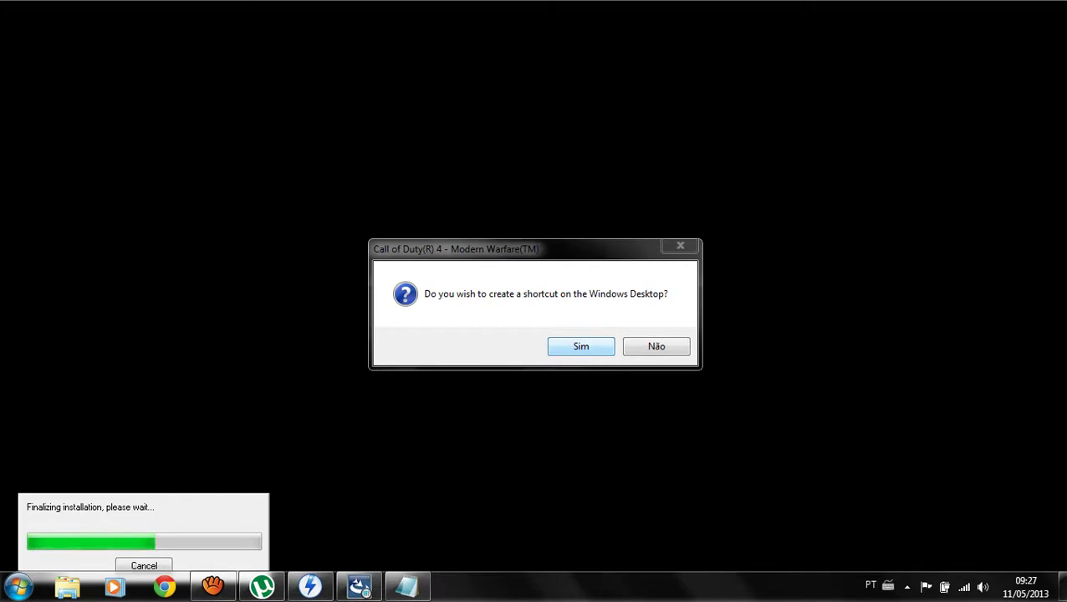
{"action": "key", "text": "Return"}
{"action": "key", "text": "Return"}
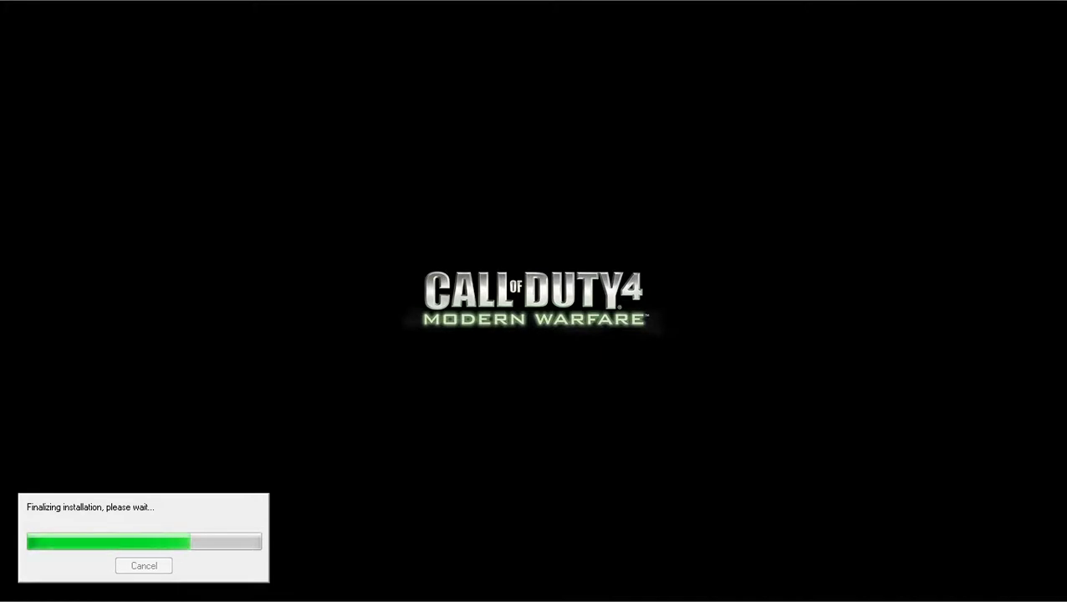
{"action": "key", "text": "super"}
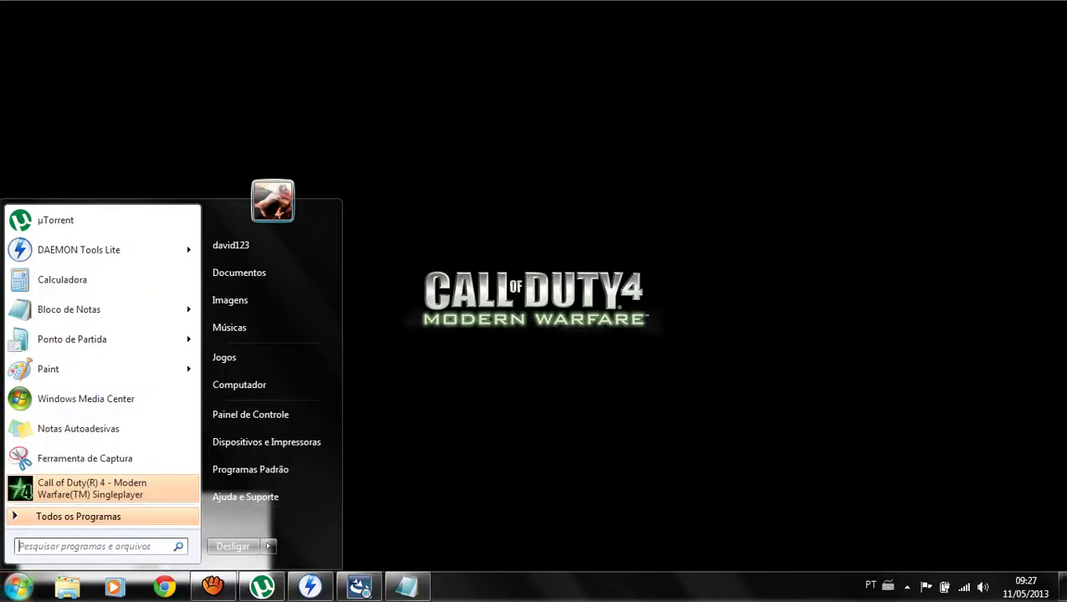
Hide the screen recorder and close the DAEMON Tools and uTorrent windows.
{"action": "left_click", "coordinate": [212, 585]}
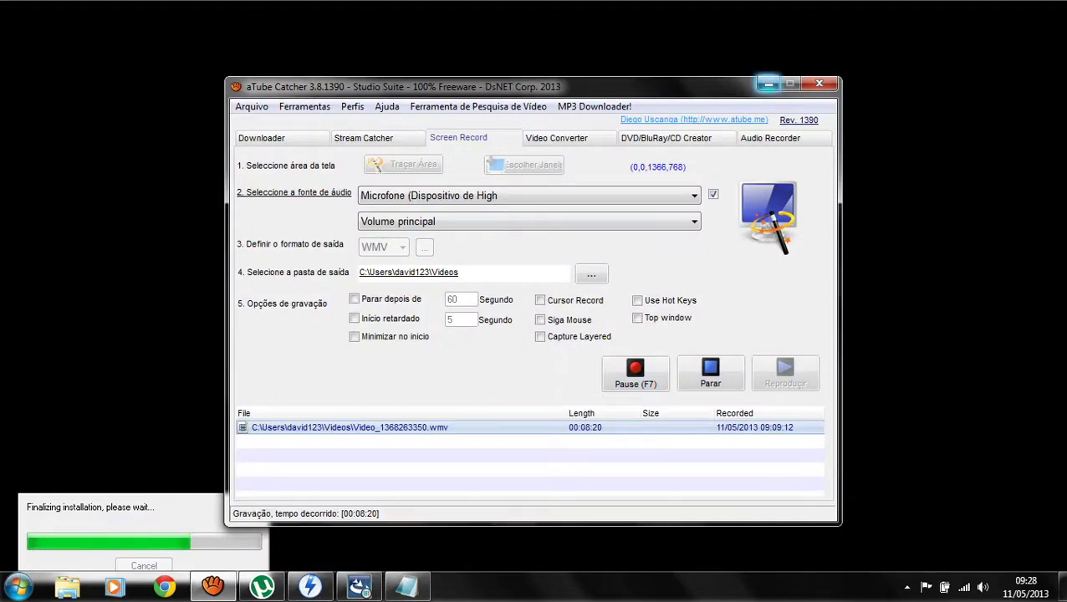
{"action": "left_click", "coordinate": [768, 84]}
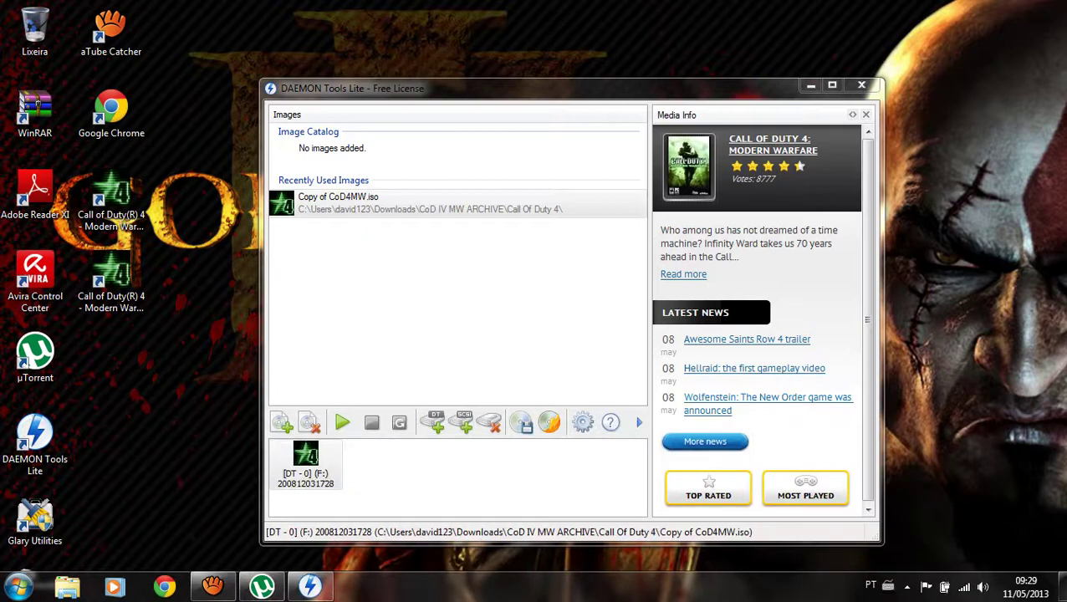
{"action": "left_click", "coordinate": [861, 86]}
{"action": "left_click", "coordinate": [262, 586]}
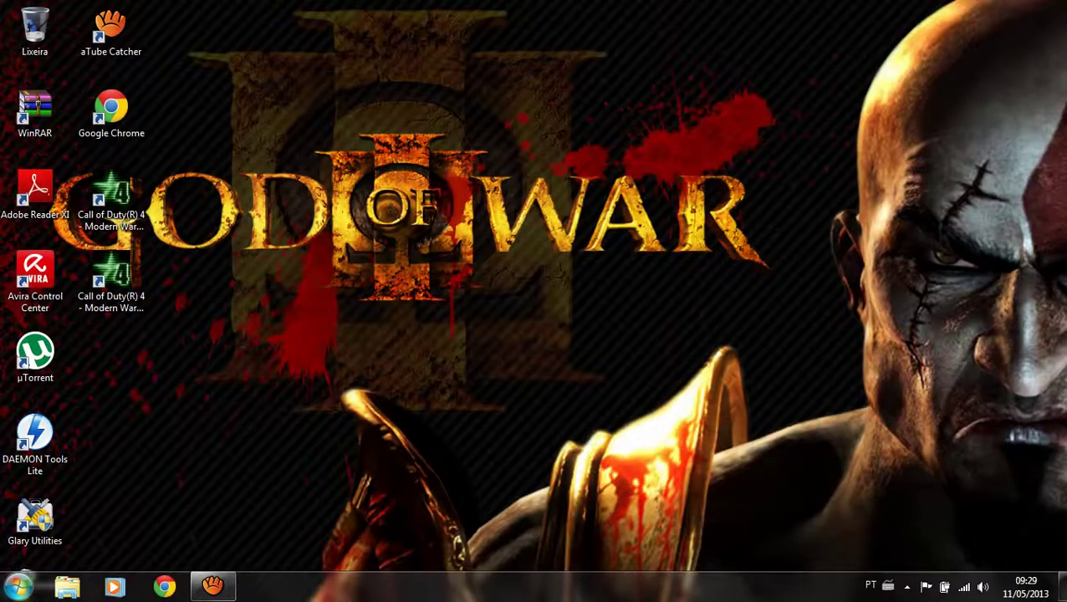
Browse to Downloads > CoD IV MW ARCHIVE > Crack and select iw3mp and iw3sp.
{"action": "left_click", "coordinate": [18, 585]}
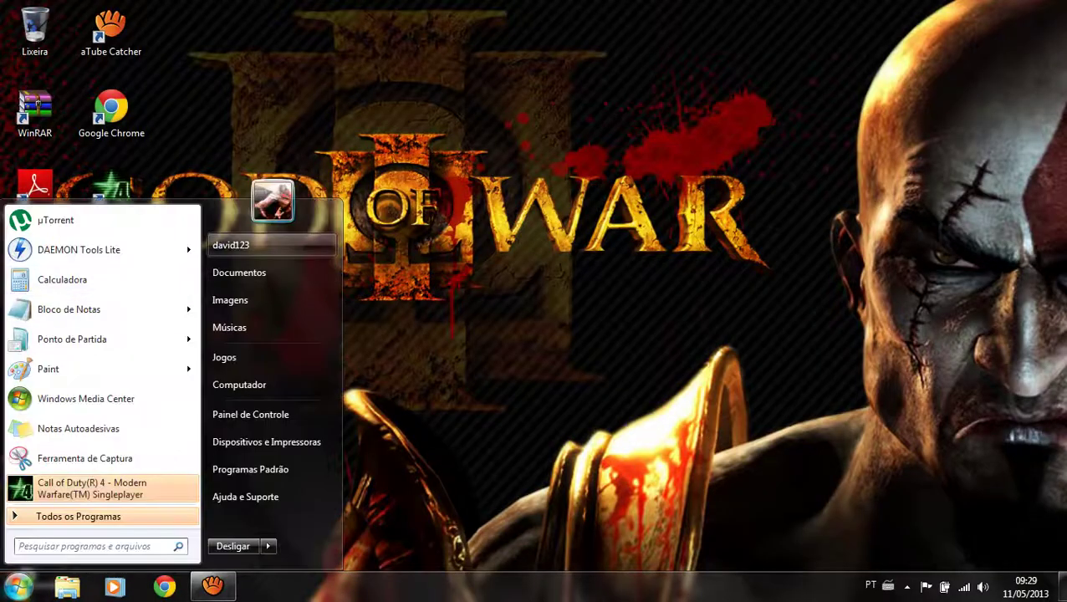
{"action": "left_click", "coordinate": [227, 245]}
{"action": "double_click", "coordinate": [411, 98]}
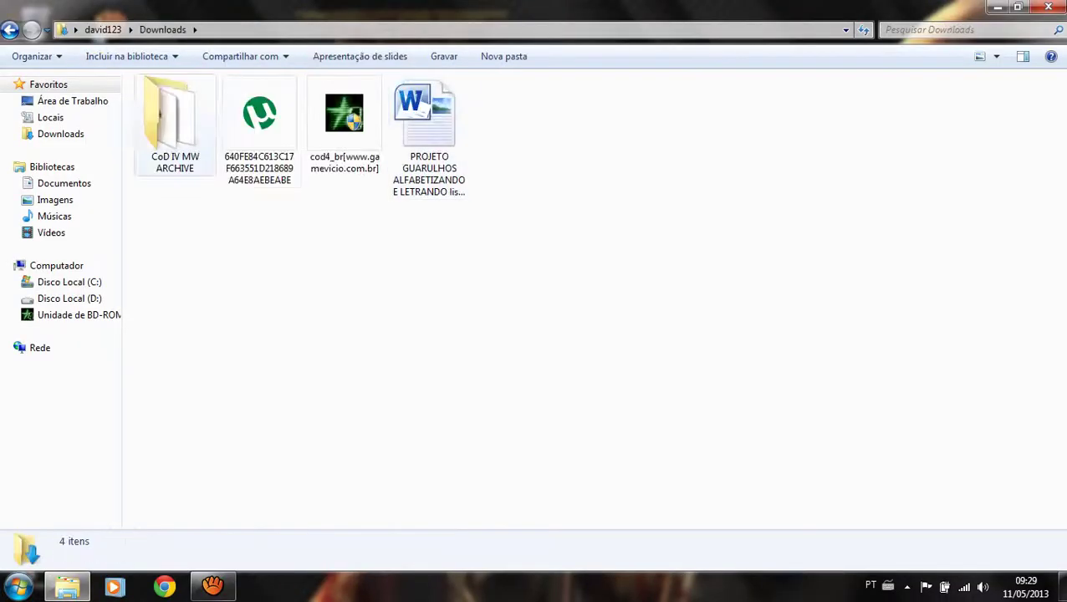
{"action": "double_click", "coordinate": [175, 125]}
{"action": "double_click", "coordinate": [257, 119]}
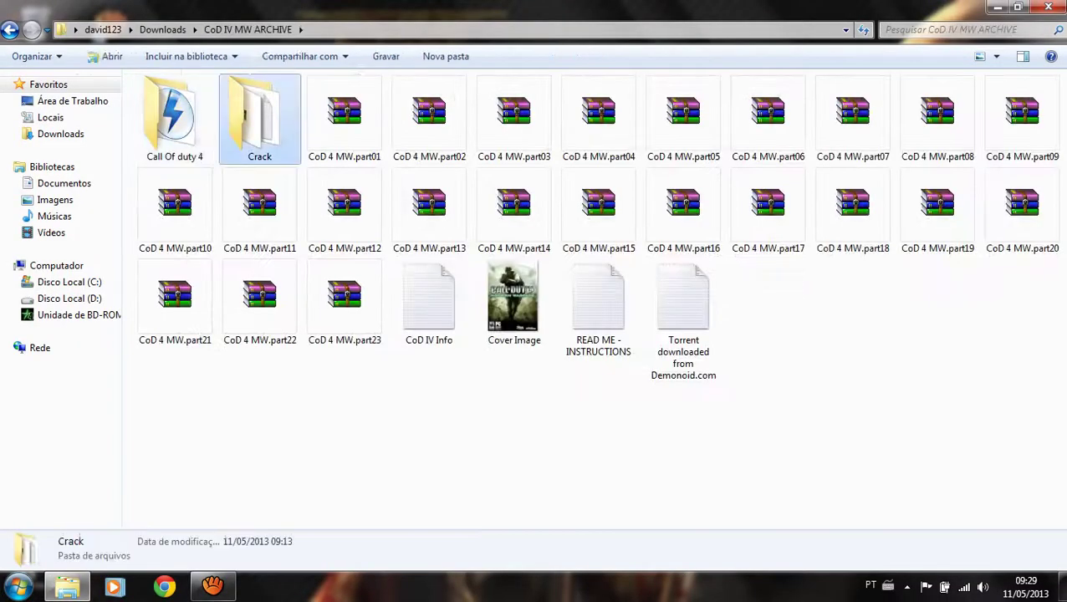
{"action": "left_click_drag", "start_coordinate": [168, 159], "coordinate": [326, 79]}
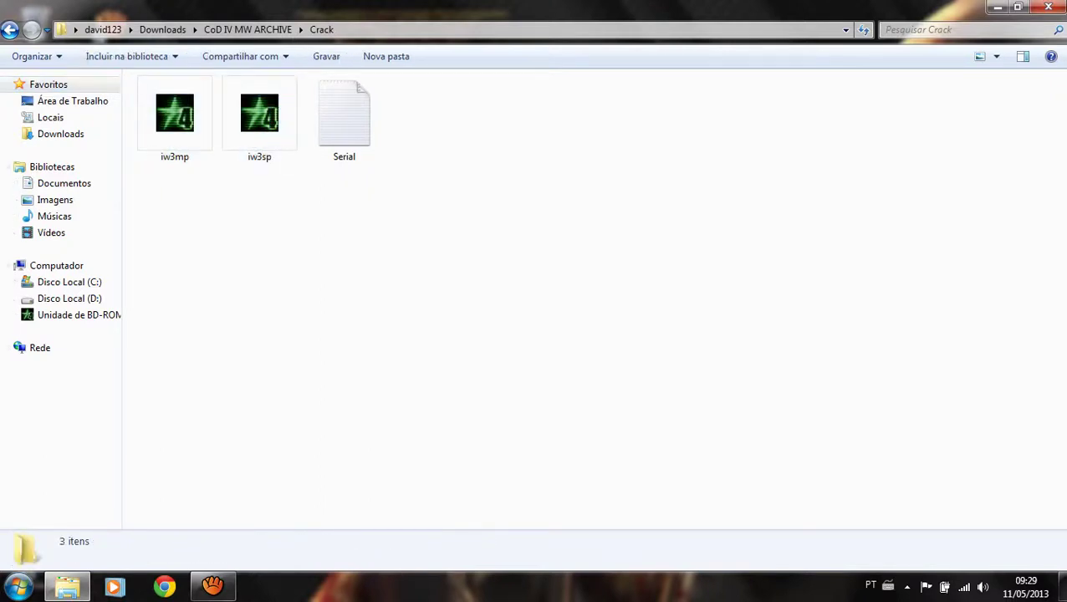
View the game disc drive's contents, then return to the CoD IV MW ARCHIVE folder.
{"action": "left_click", "coordinate": [76, 315]}
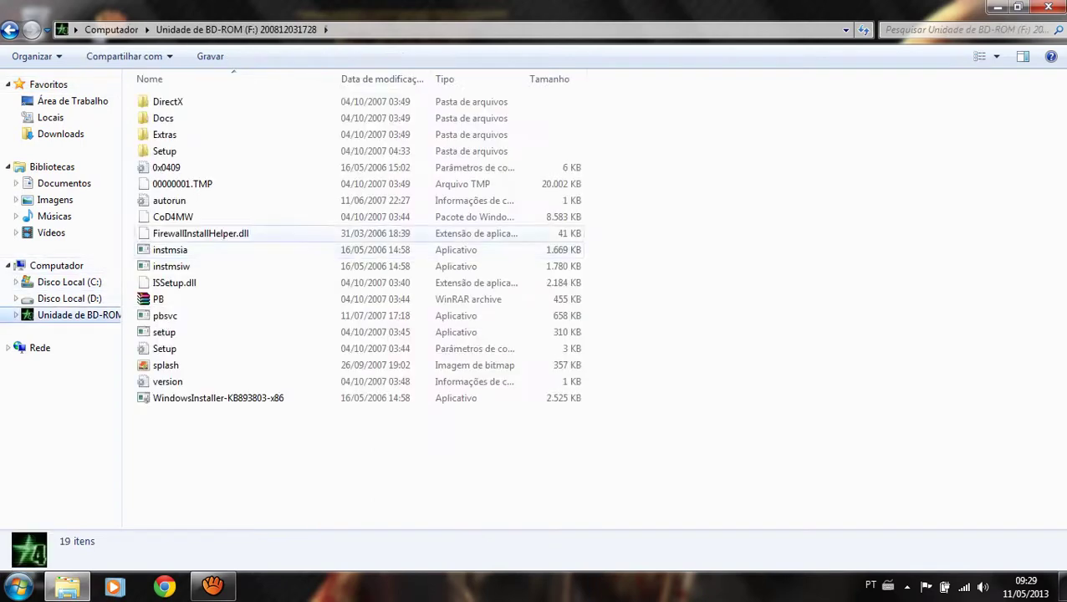
{"action": "left_click", "coordinate": [9, 30]}
{"action": "left_click", "coordinate": [10, 29]}
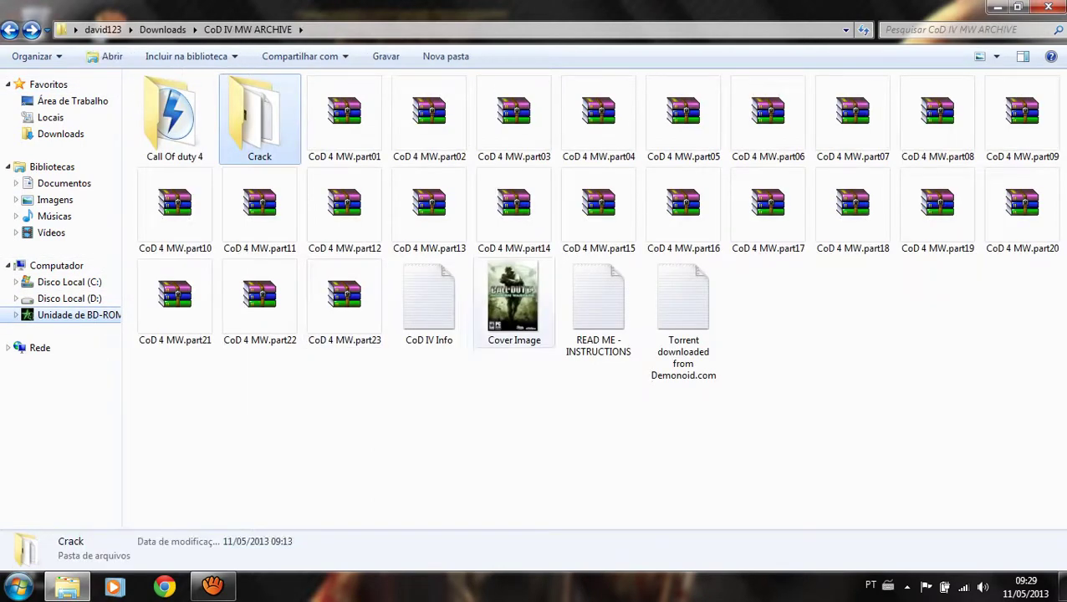
Open the game's install folder from the Call of Duty shortcut's Propriedades via Abrir Local do Arquivo.
{"action": "left_click", "coordinate": [999, 6]}
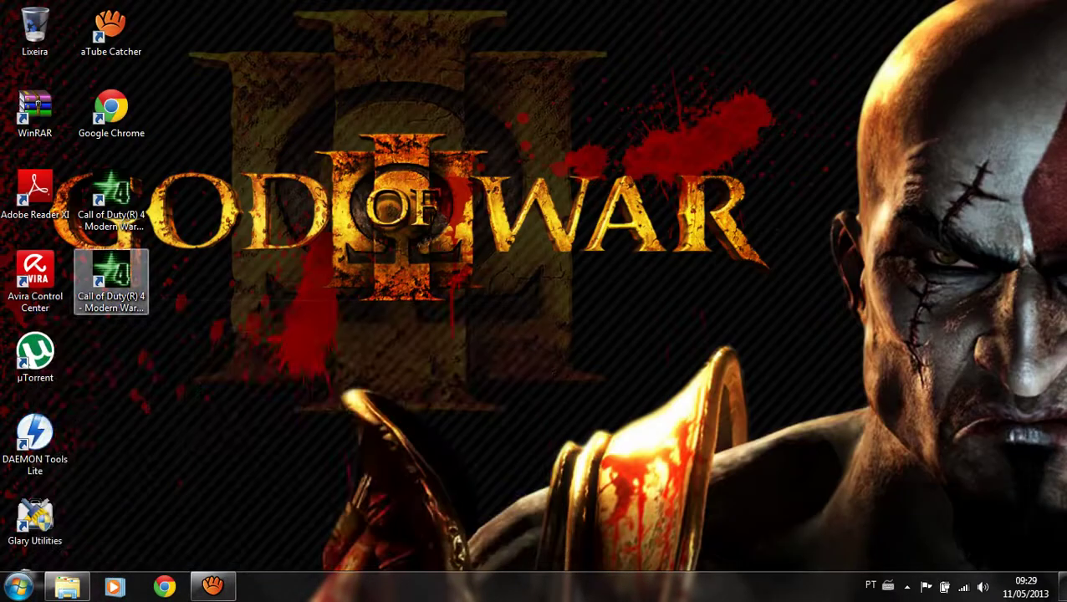
{"action": "left_click", "coordinate": [111, 197]}
{"action": "right_click", "coordinate": [127, 174]}
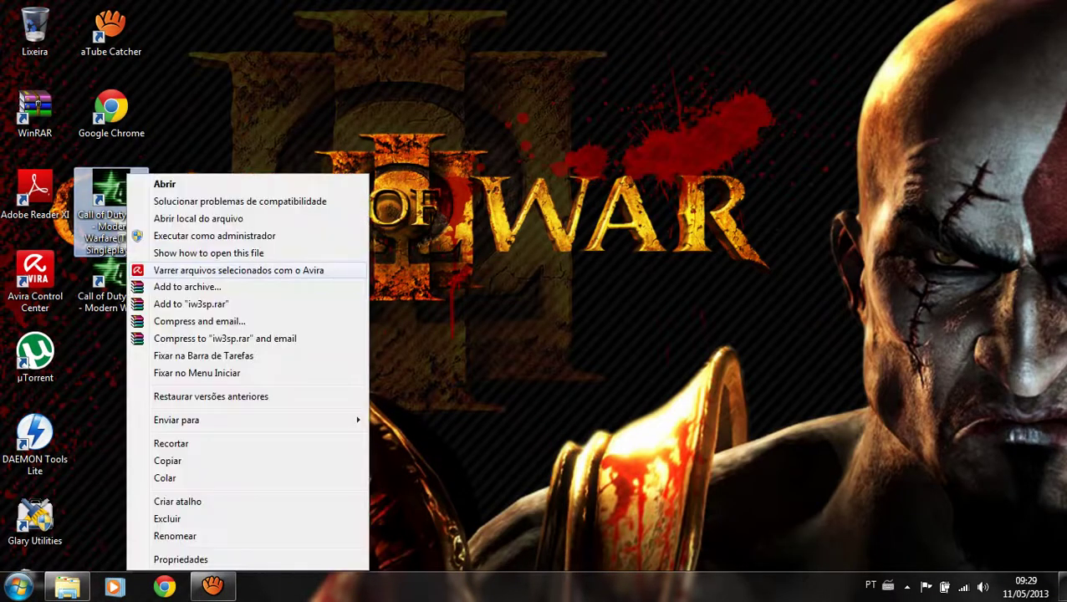
{"action": "left_click", "coordinate": [181, 560]}
{"action": "left_click", "coordinate": [189, 436]}
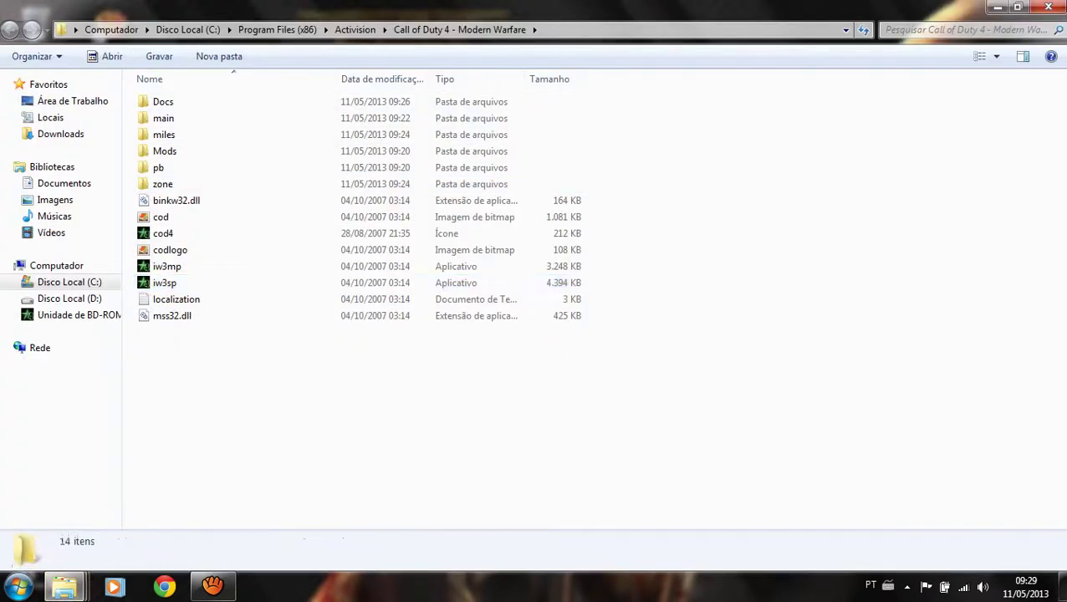
Paste the crack files, replacing both conflicting executables with Copiar e Substituir and Continuar.
{"action": "key", "text": "ctrl+v"}
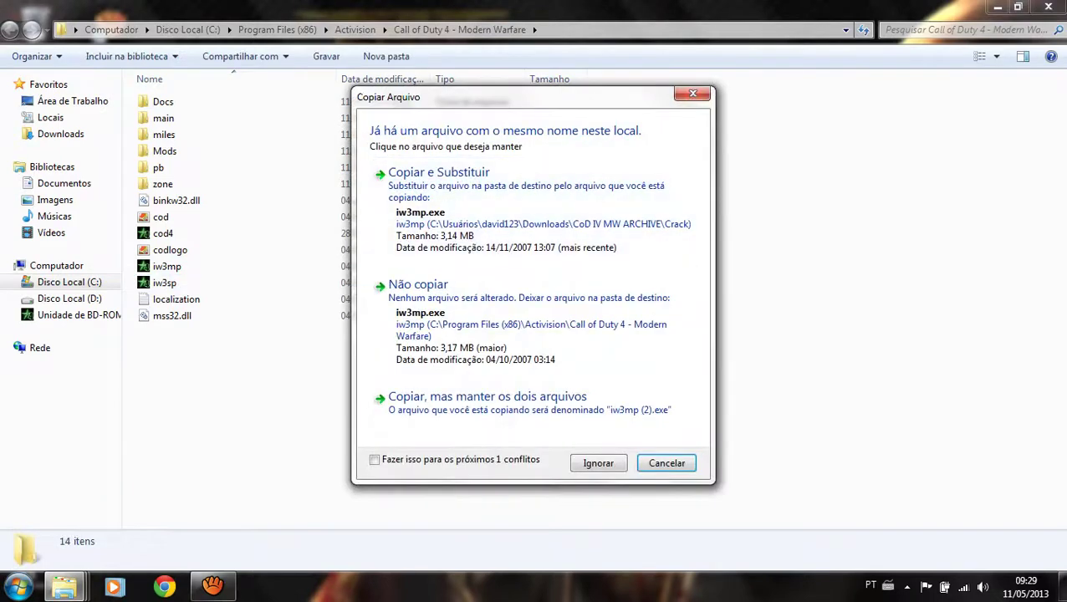
{"action": "left_click", "coordinate": [374, 459]}
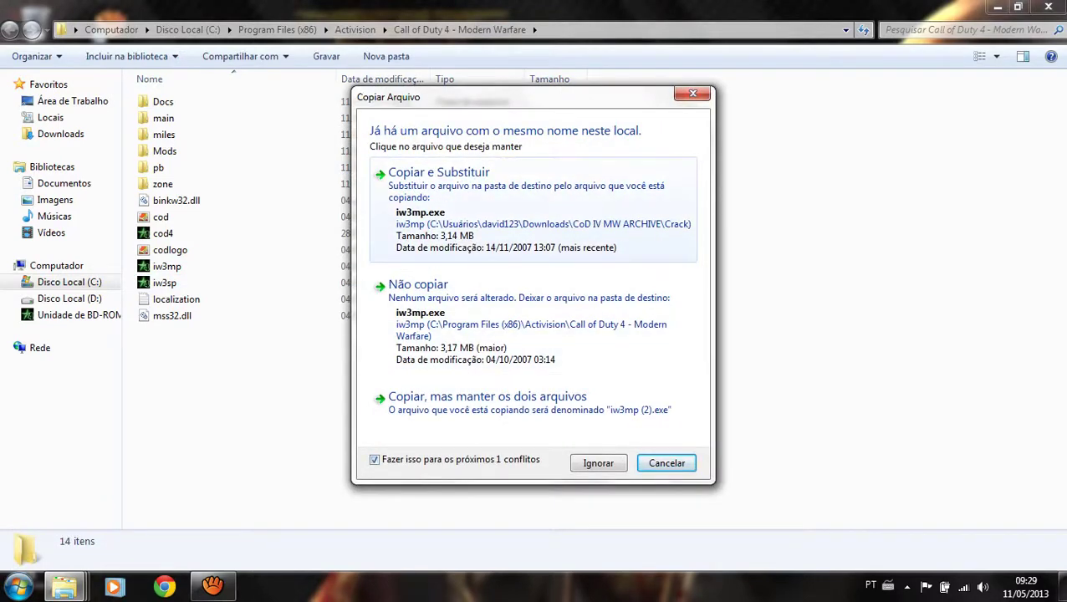
{"action": "left_click", "coordinate": [439, 172]}
{"action": "left_click", "coordinate": [456, 341]}
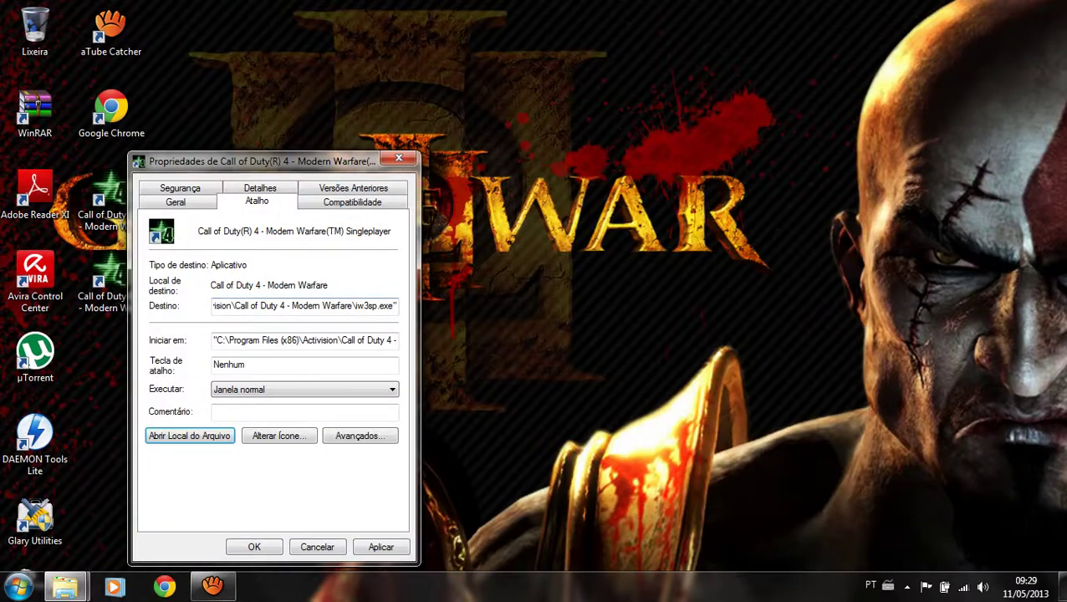
{"action": "key", "text": "Escape"}
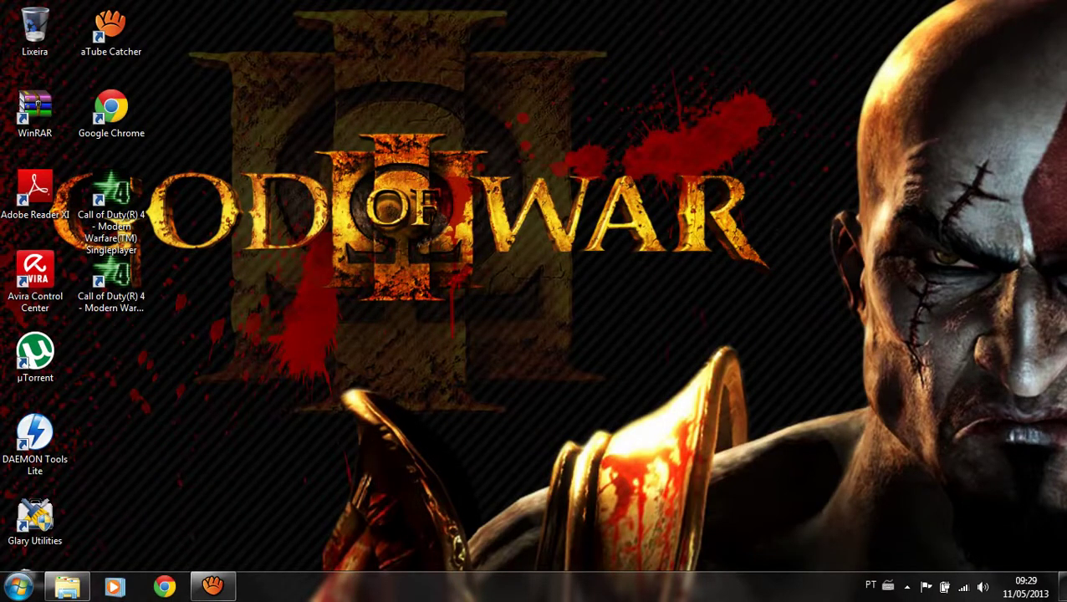
{"action": "left_click_drag", "start_coordinate": [1066, 1], "coordinate": [4, 552]}
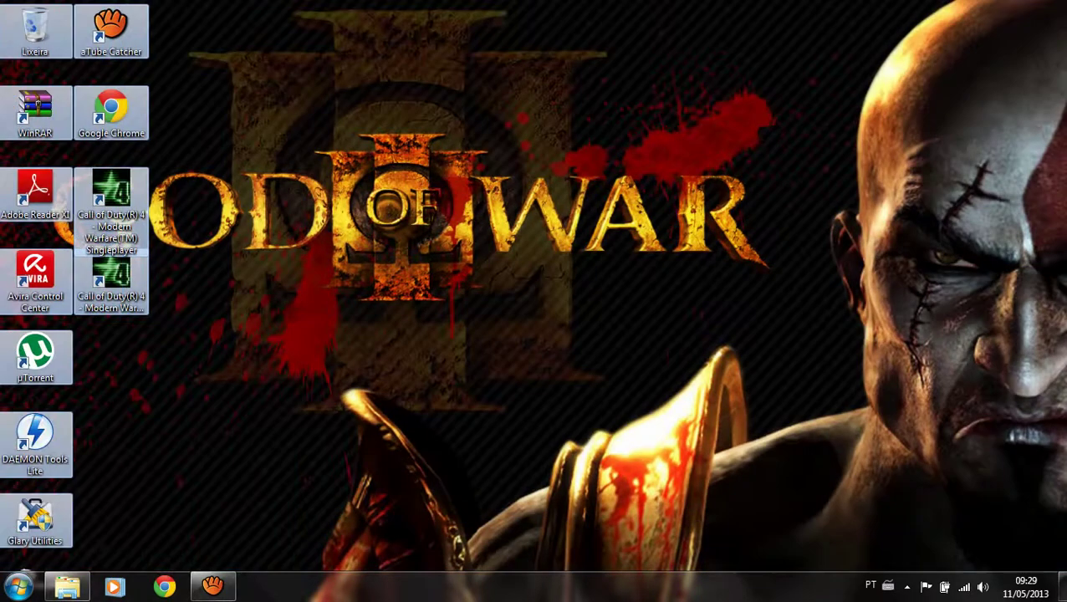
Launch the cod4_br translation installer from the Downloads folder.
{"action": "left_click", "coordinate": [66, 586]}
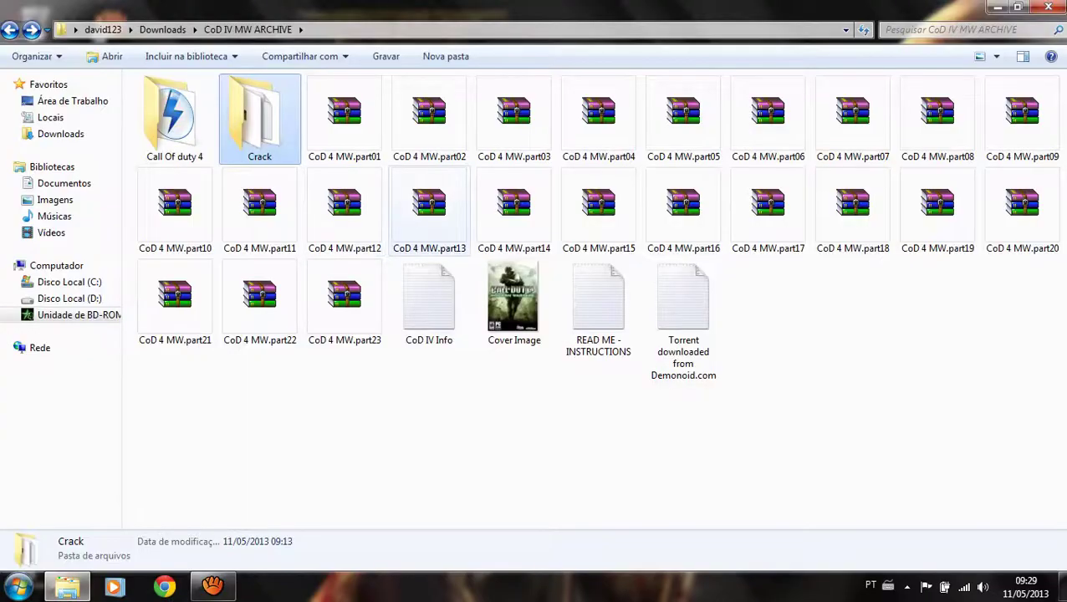
{"action": "key", "text": "super+d"}
{"action": "key", "text": "super"}
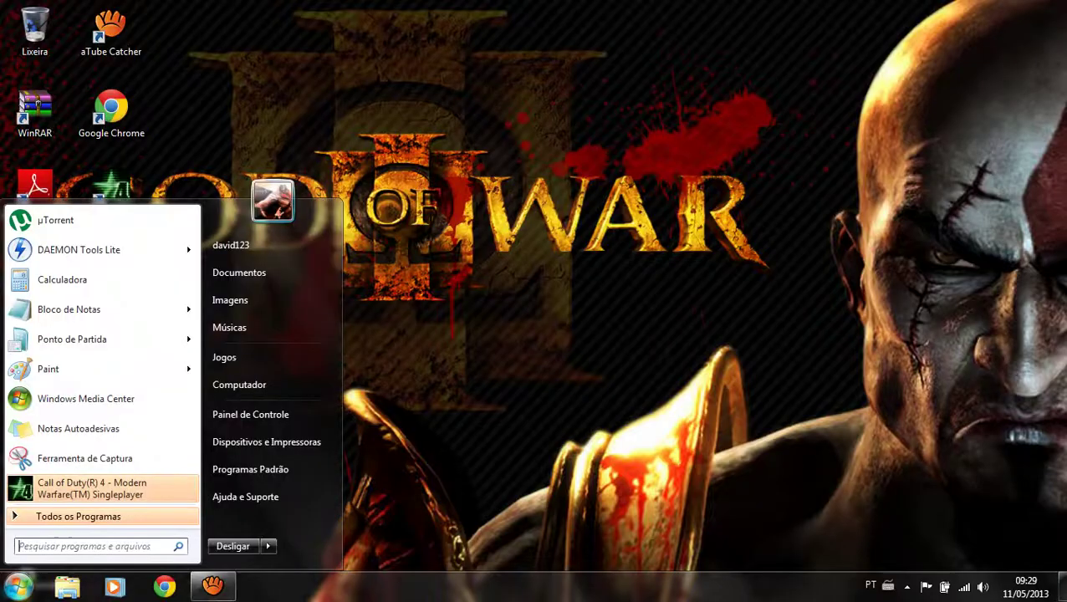
{"action": "left_click", "coordinate": [231, 245]}
{"action": "double_click", "coordinate": [410, 100]}
{"action": "left_click", "coordinate": [344, 118]}
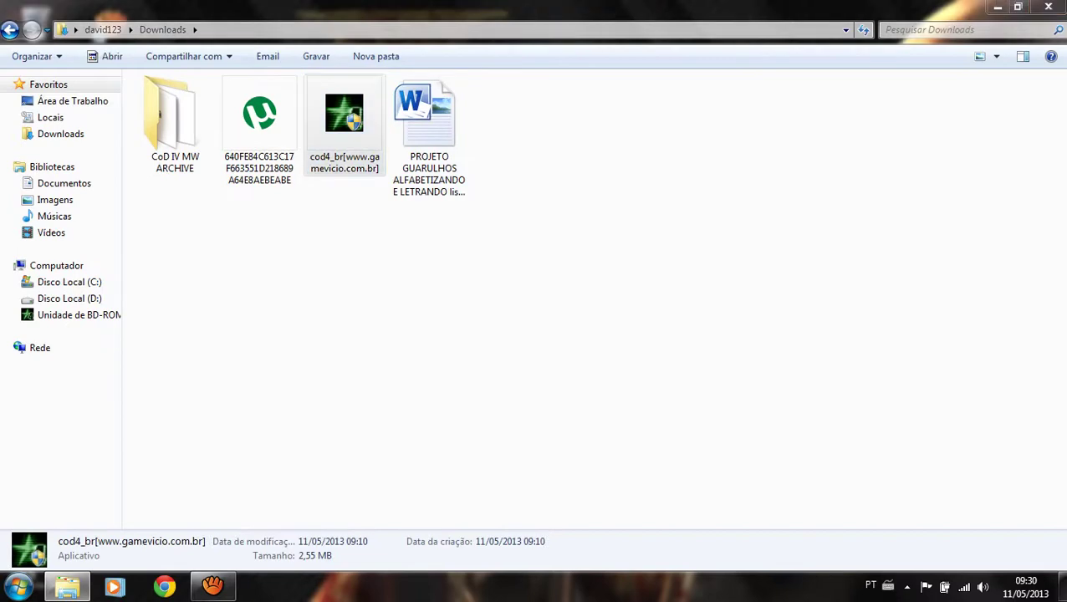
{"action": "double_click", "coordinate": [345, 117]}
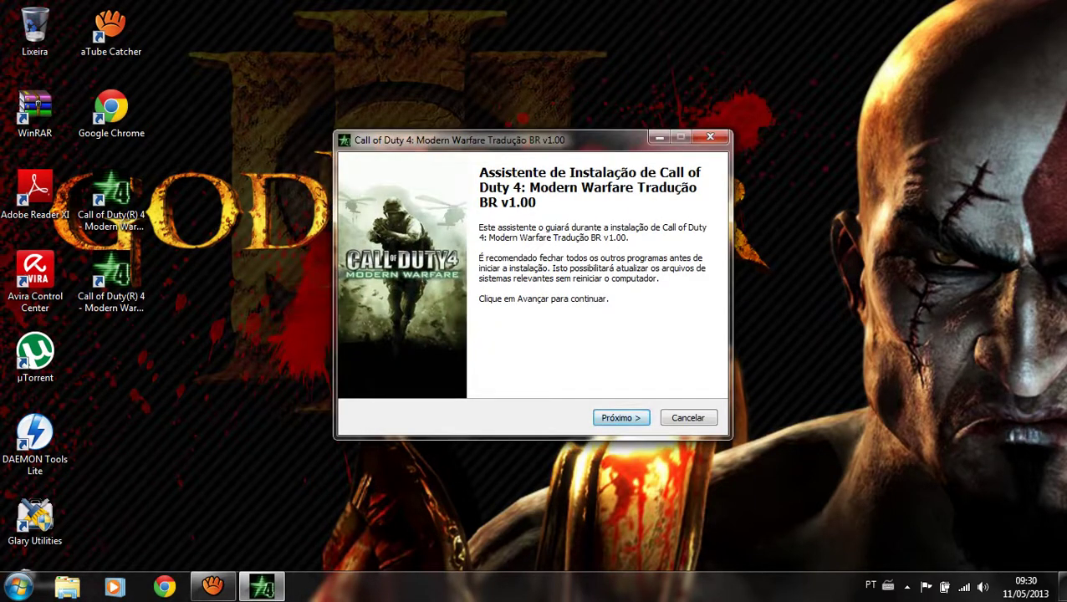
Advance through the welcome, license and notes pages to start installing the translation.
{"action": "key", "text": "Return"}
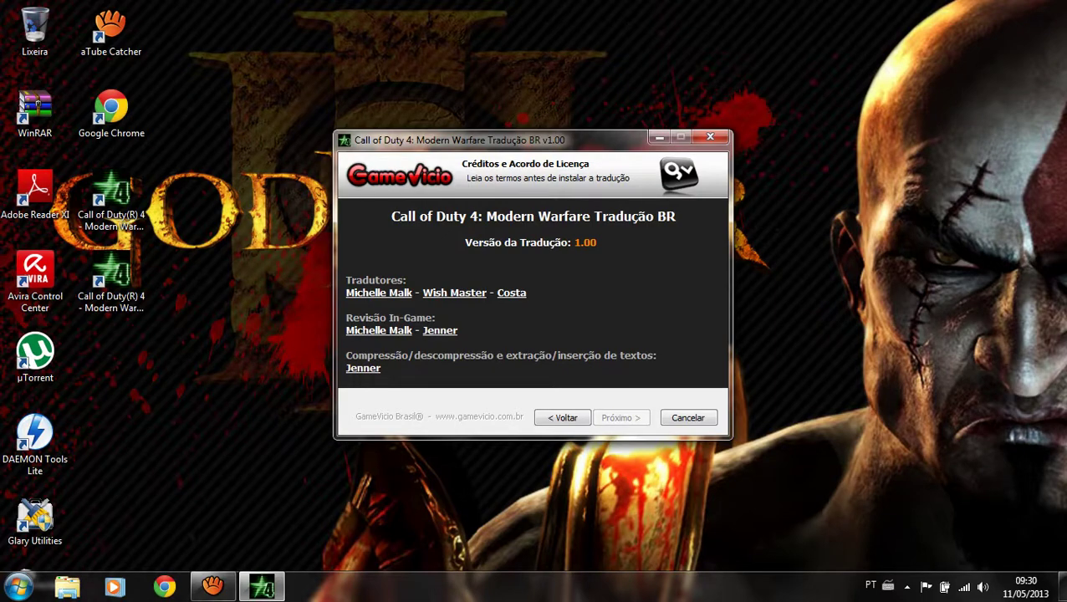
{"action": "left_click", "coordinate": [111, 201]}
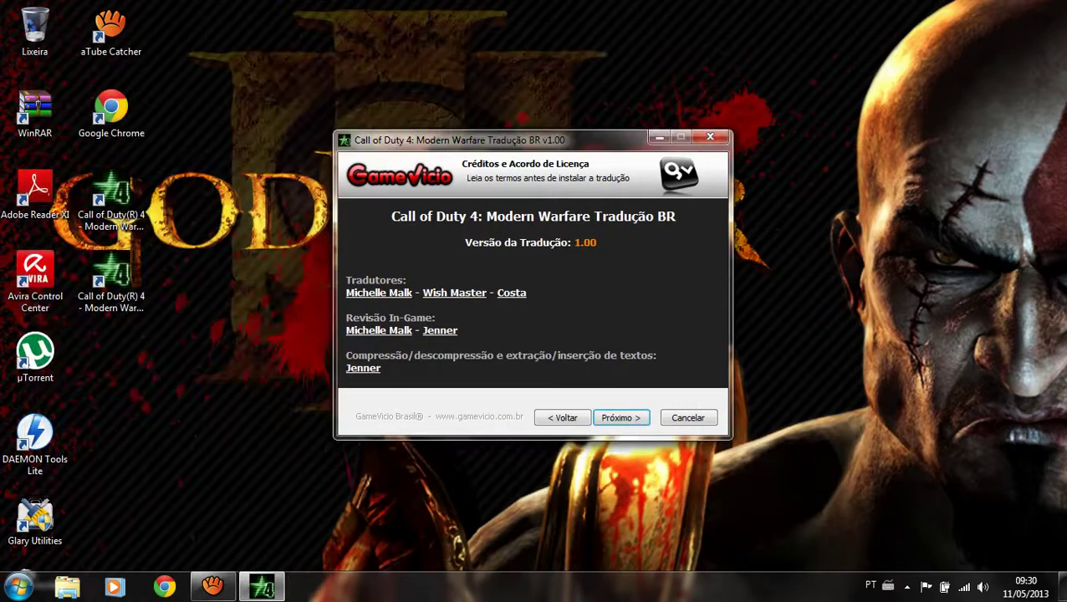
{"action": "left_click", "coordinate": [621, 417]}
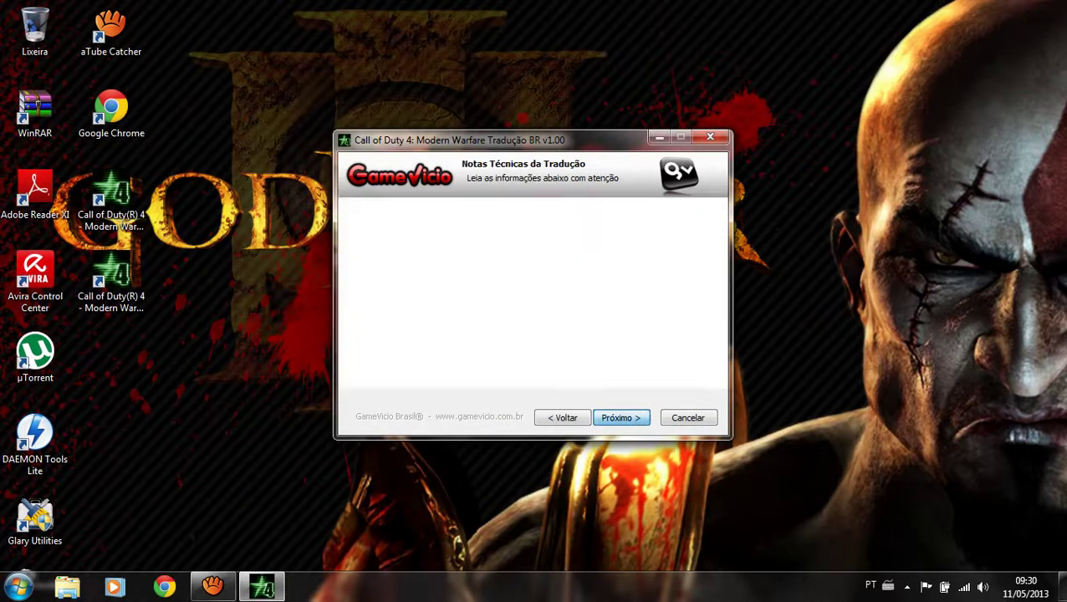
{"action": "key", "text": "Return"}
{"action": "key", "text": "Return"}
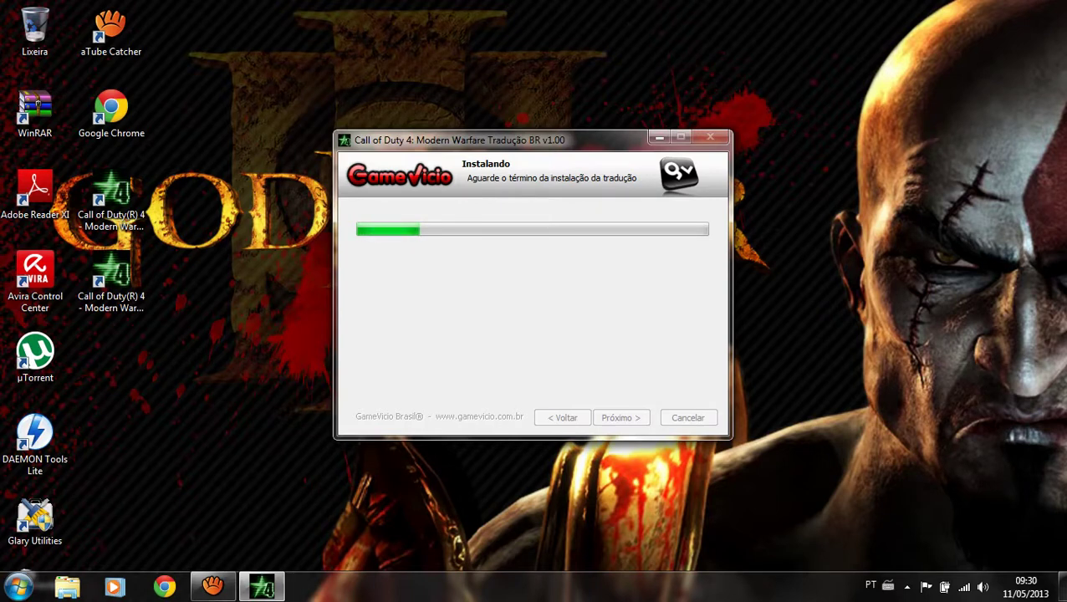
{"action": "mouse_move", "coordinate": [212, 586]}
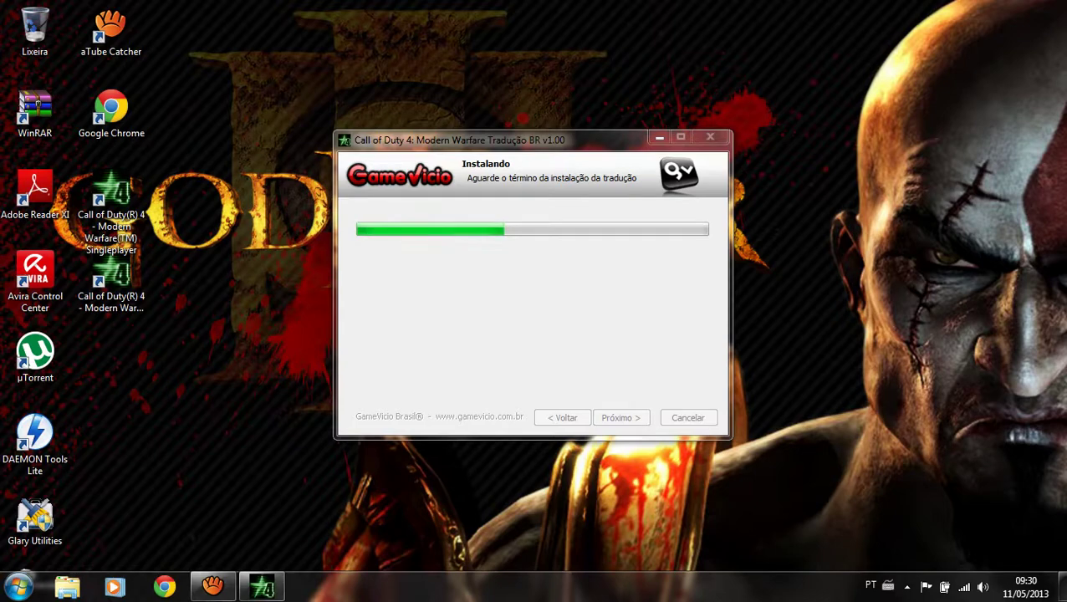
Finish the translation installer with Terminar and confirm 'O programa foi instalado corretamente'.
{"action": "left_click", "coordinate": [213, 586]}
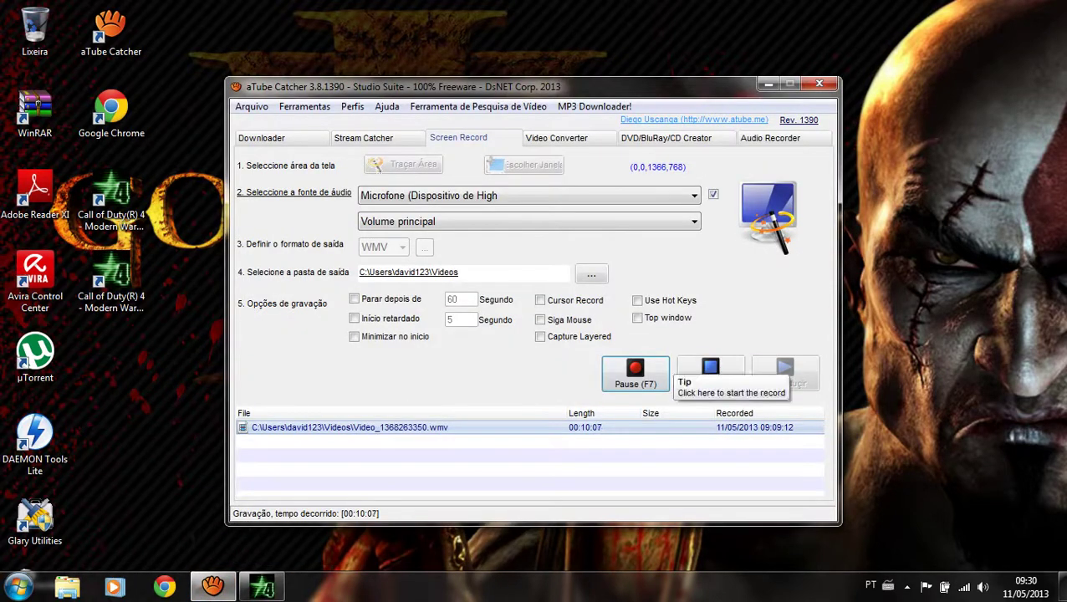
{"action": "left_click", "coordinate": [769, 83]}
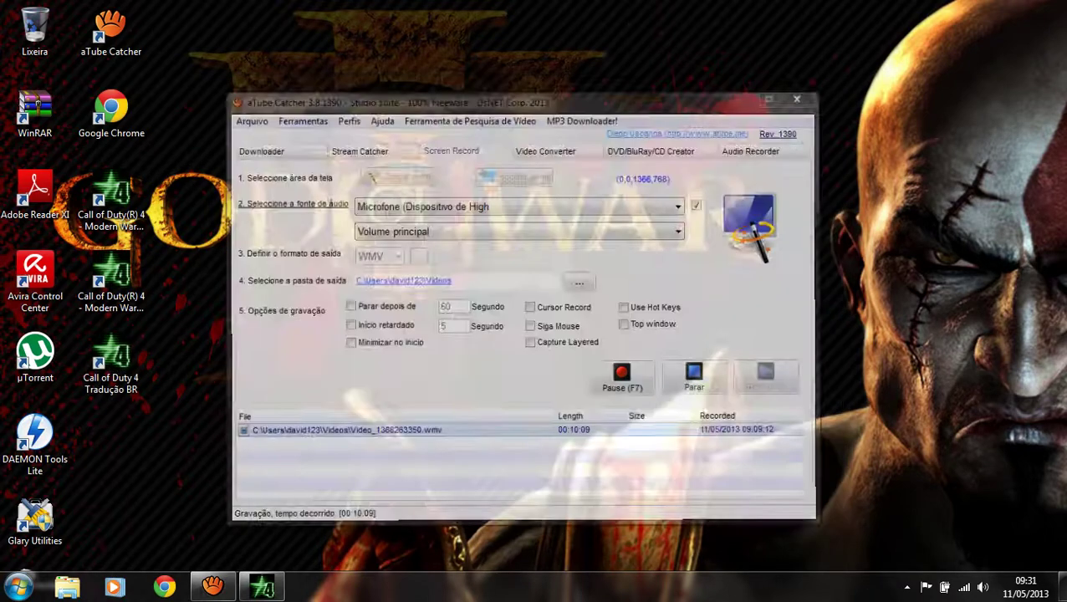
{"action": "left_click", "coordinate": [262, 587]}
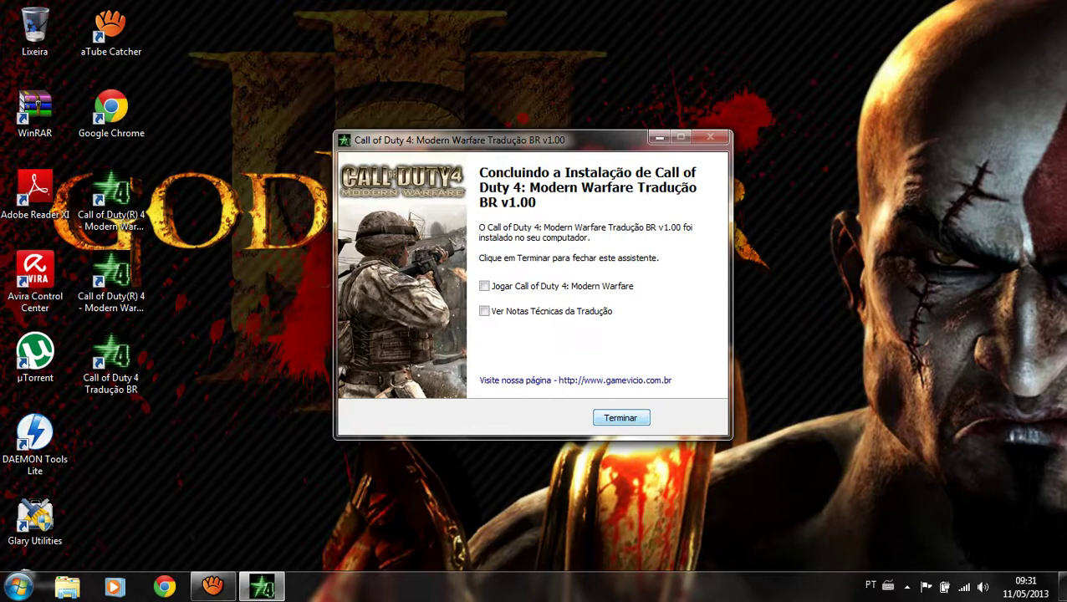
{"action": "left_click", "coordinate": [621, 418]}
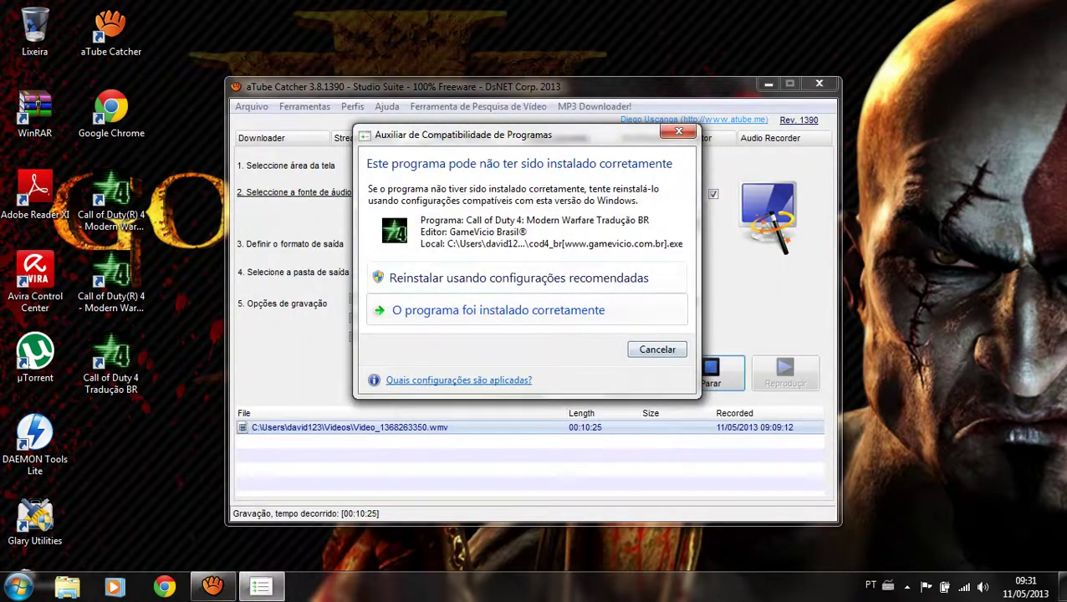
{"action": "left_click", "coordinate": [498, 311]}
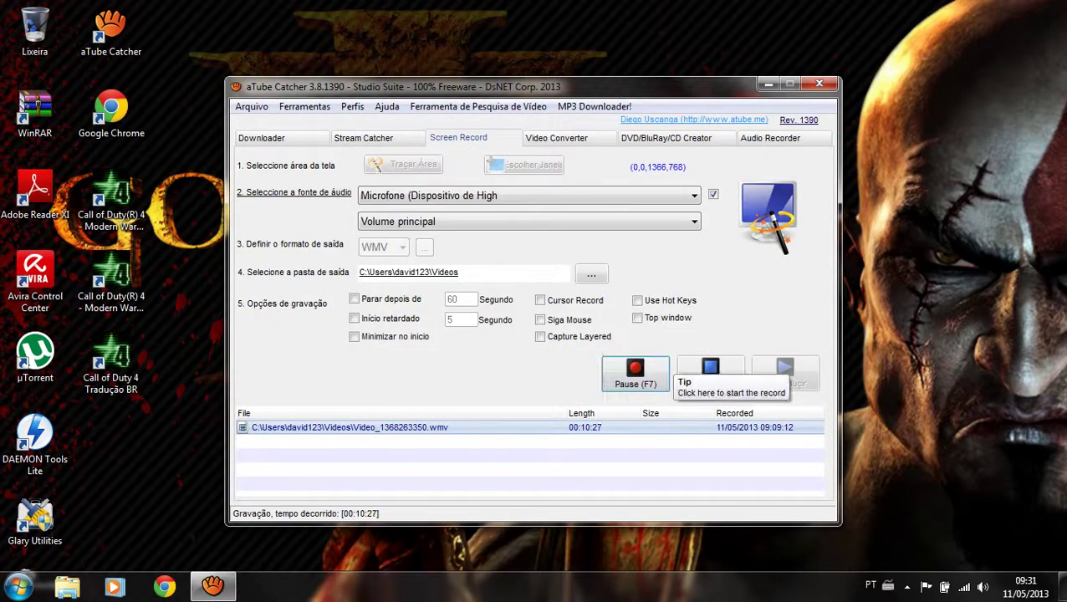